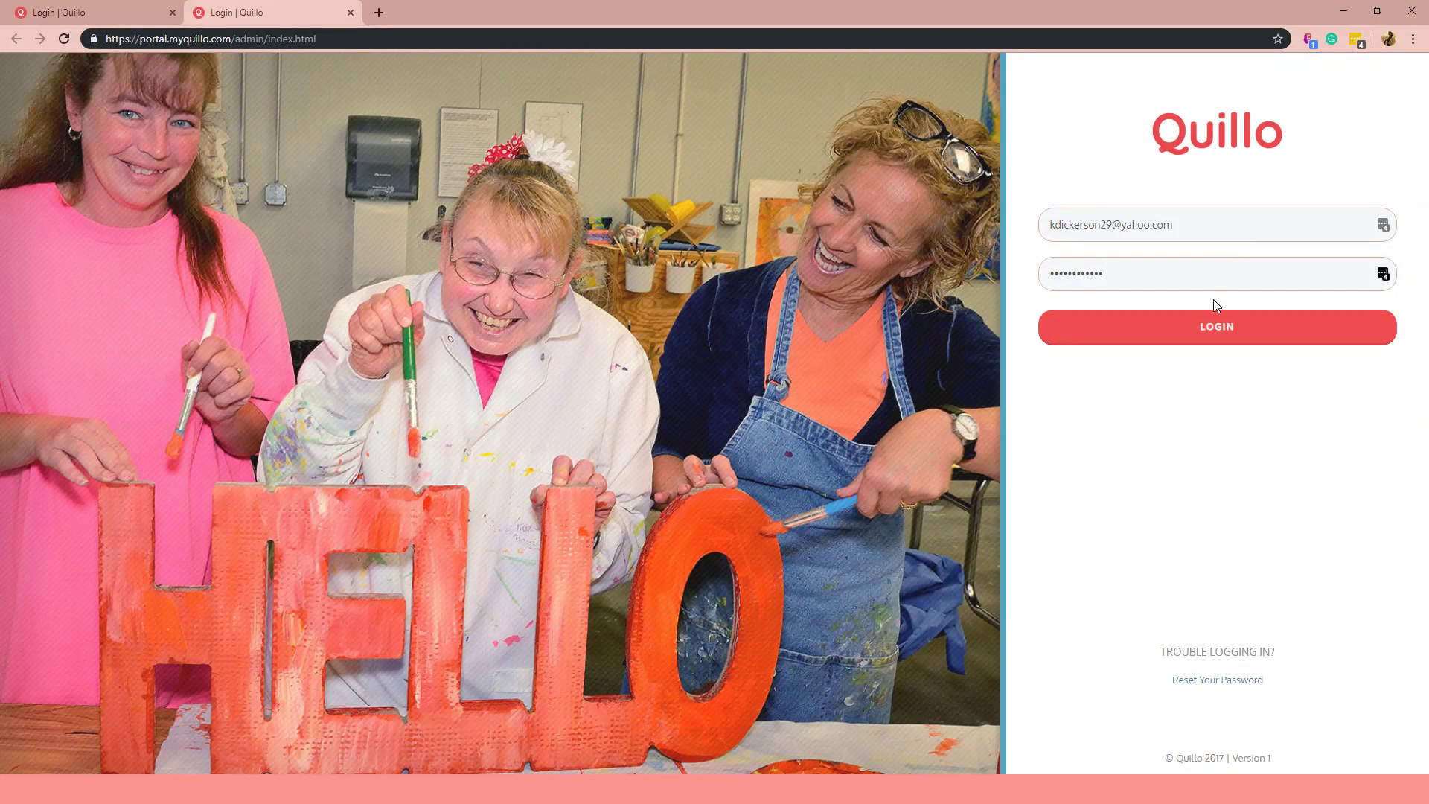
# - Log in to the admin portal with the prefilled credentials and open the organization's settings page
pyautogui.click(1215, 327)
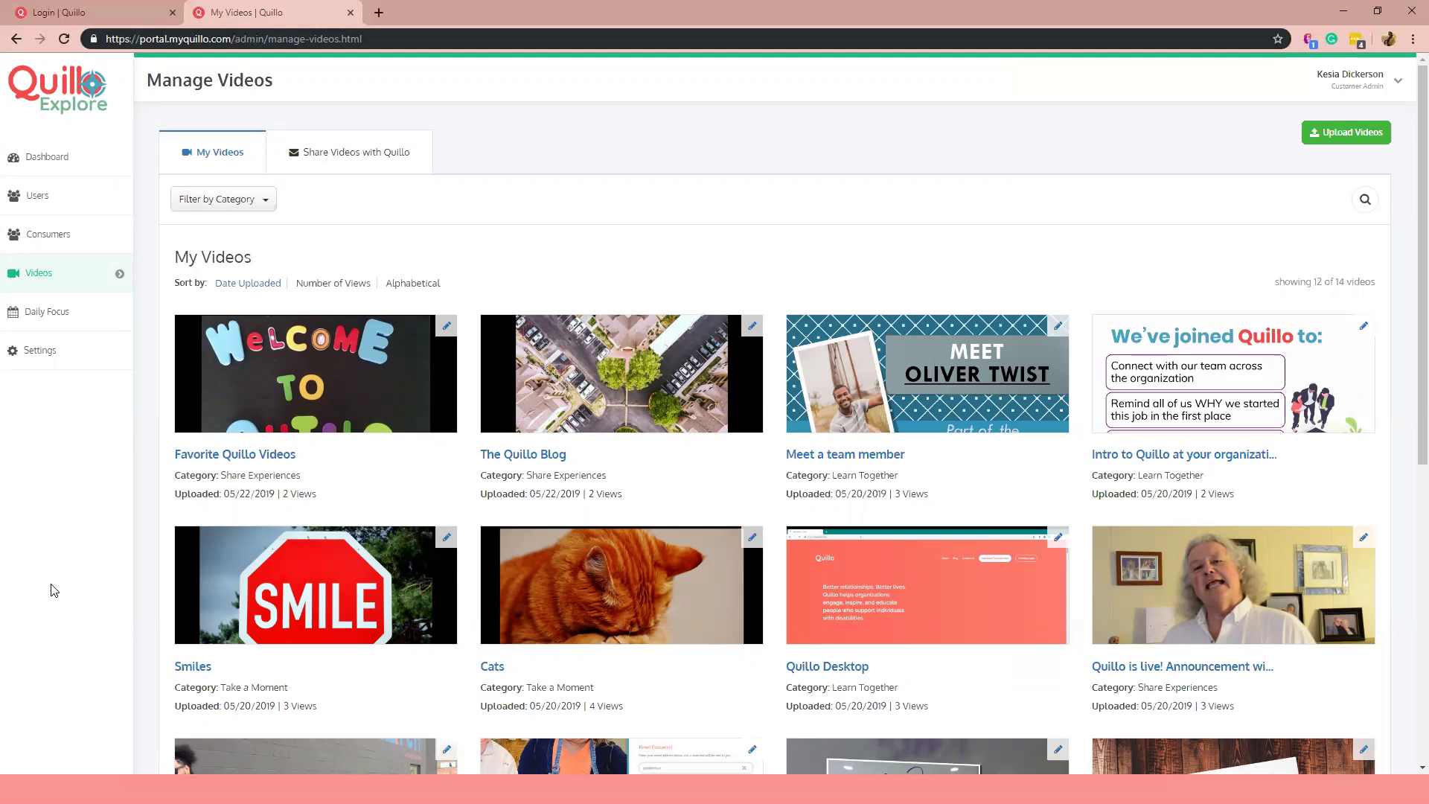
pyautogui.click(34, 359)
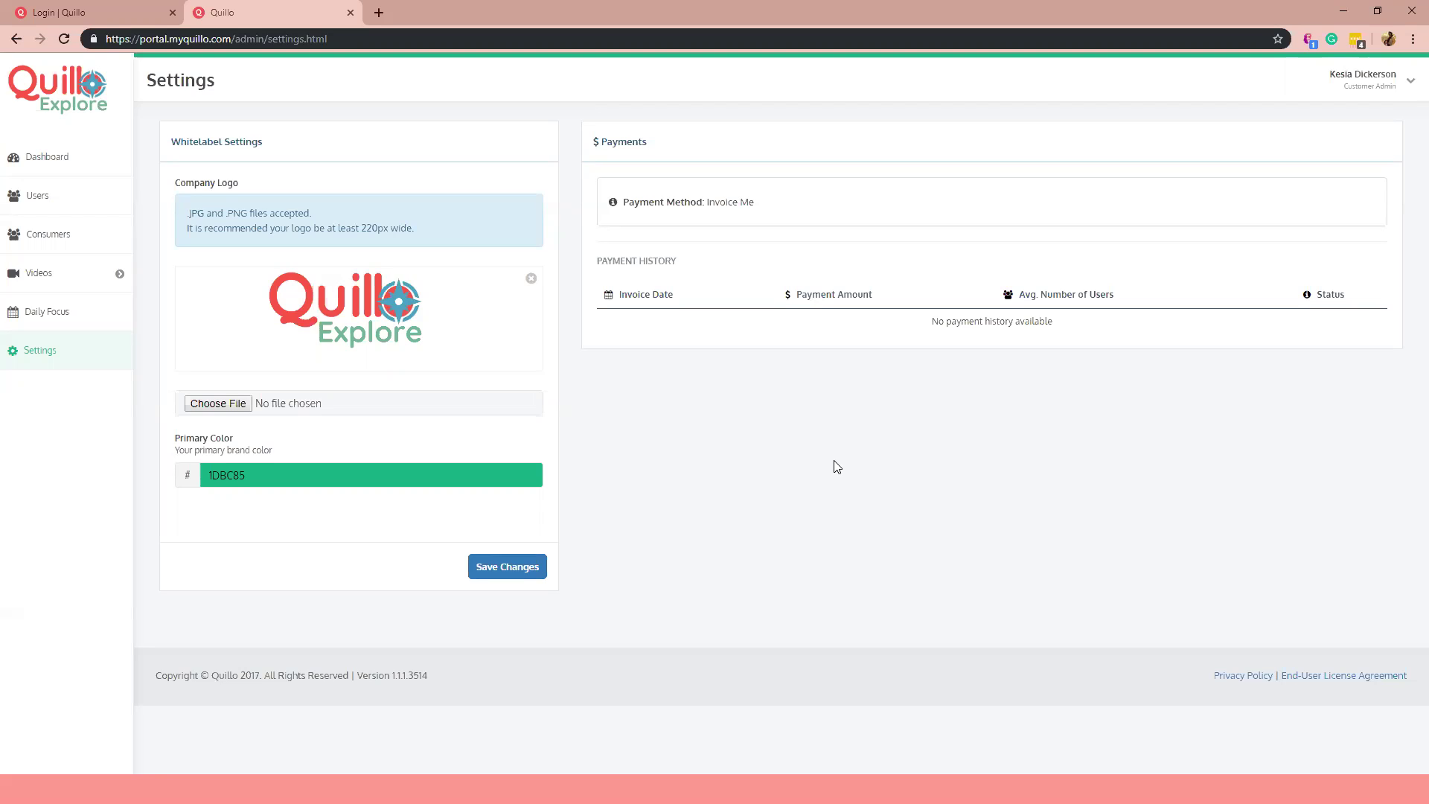
# - Open a blank new user form in user management to view the available roles, and close it without adding anyone
pyautogui.click(37, 196)
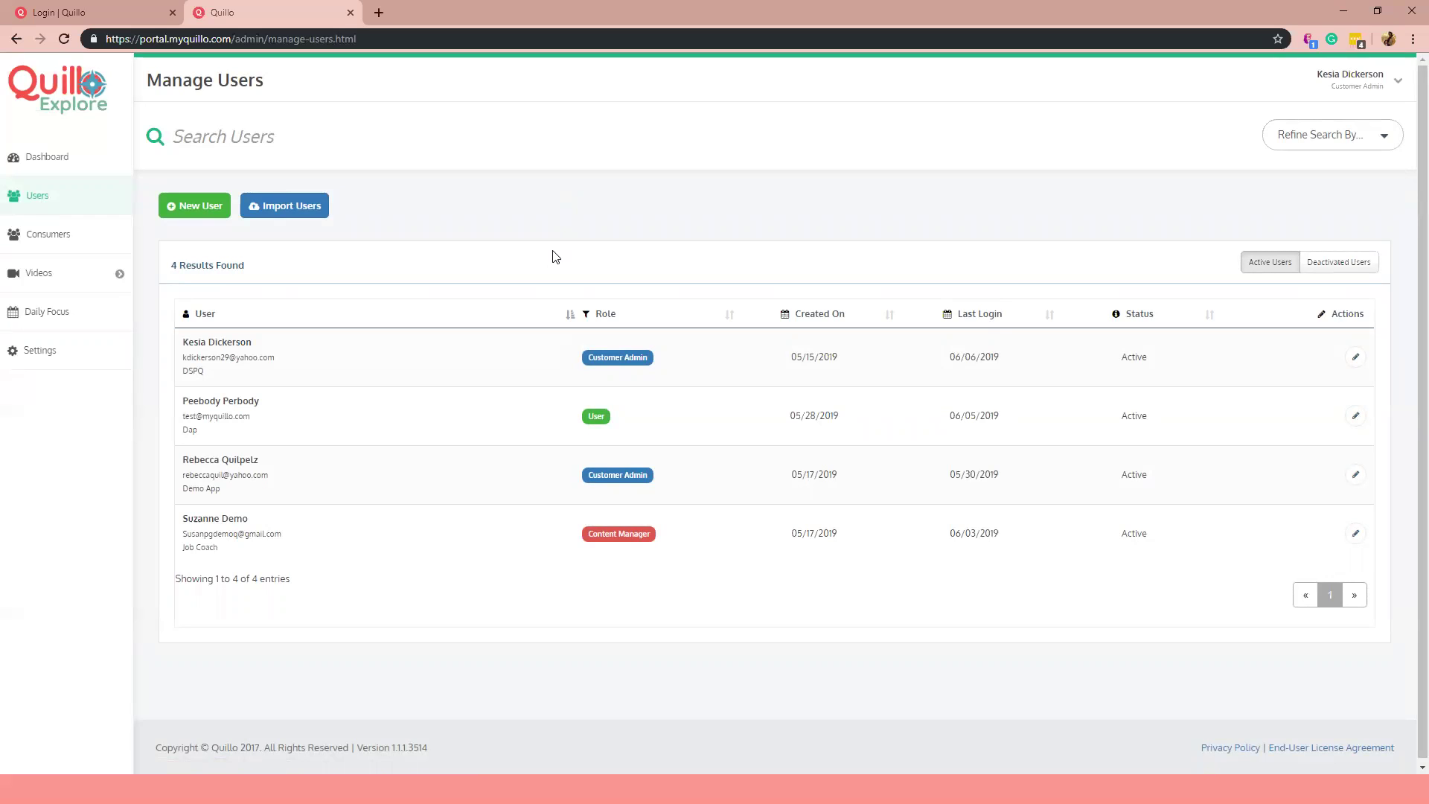
pyautogui.click(205, 212)
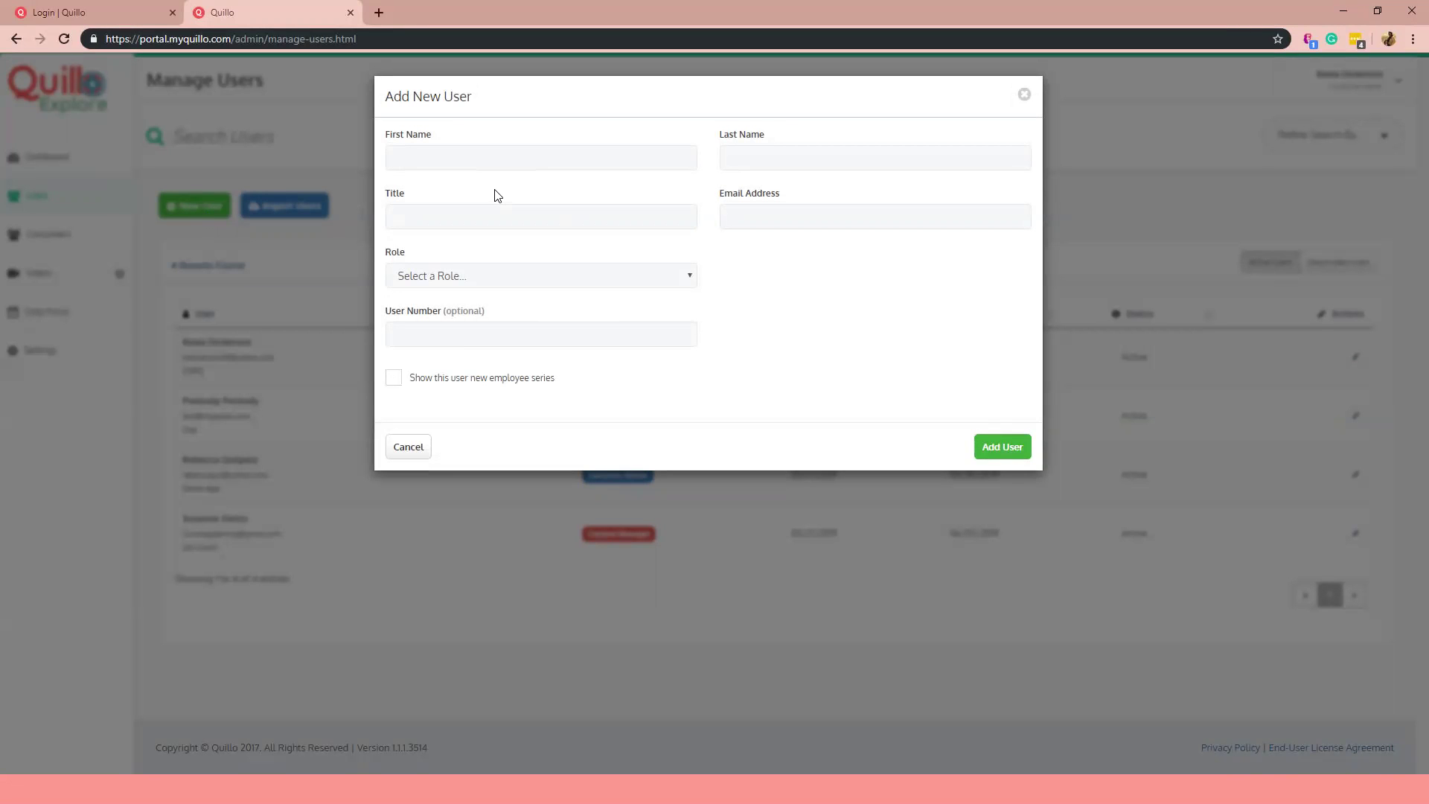
pyautogui.click(488, 148)
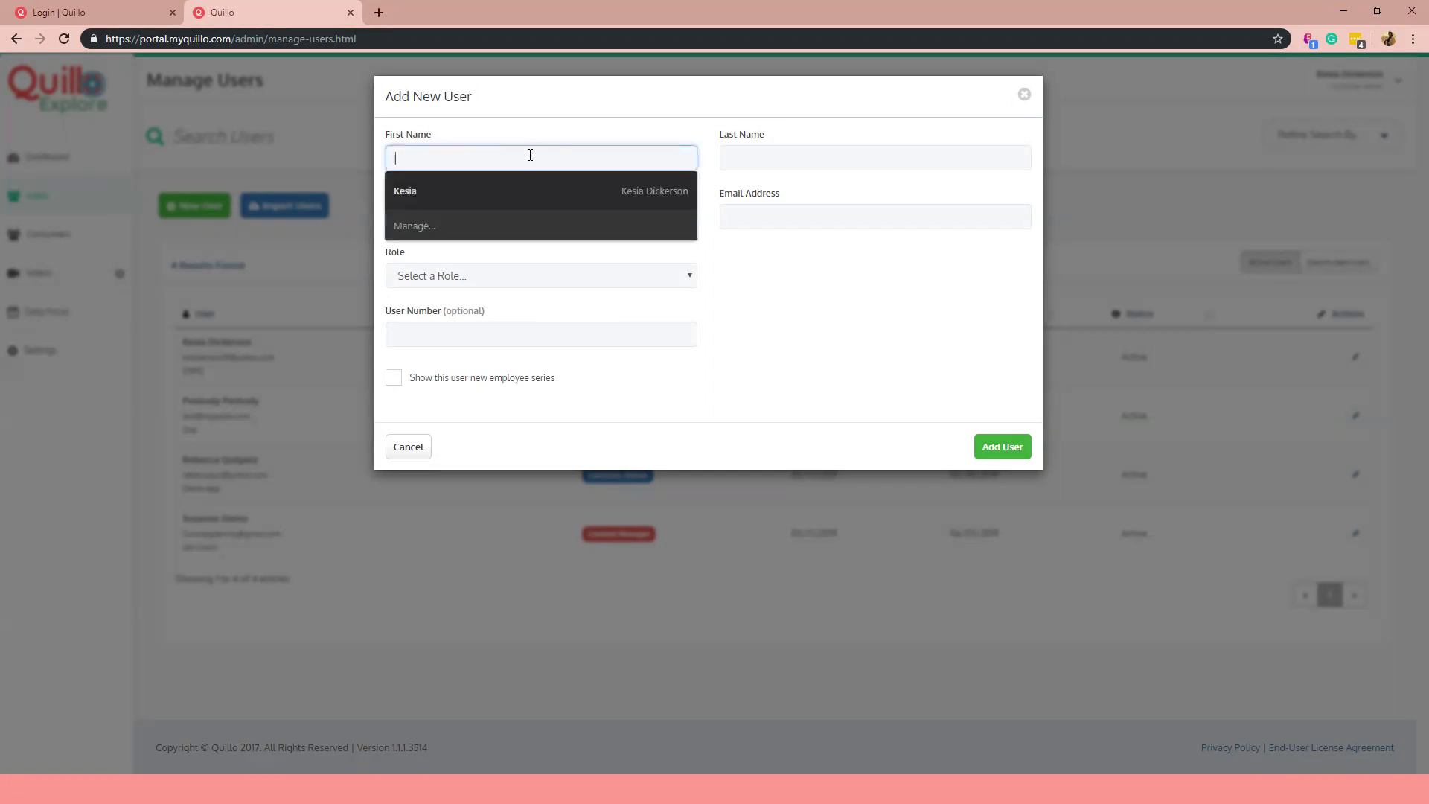
pyautogui.click(852, 272)
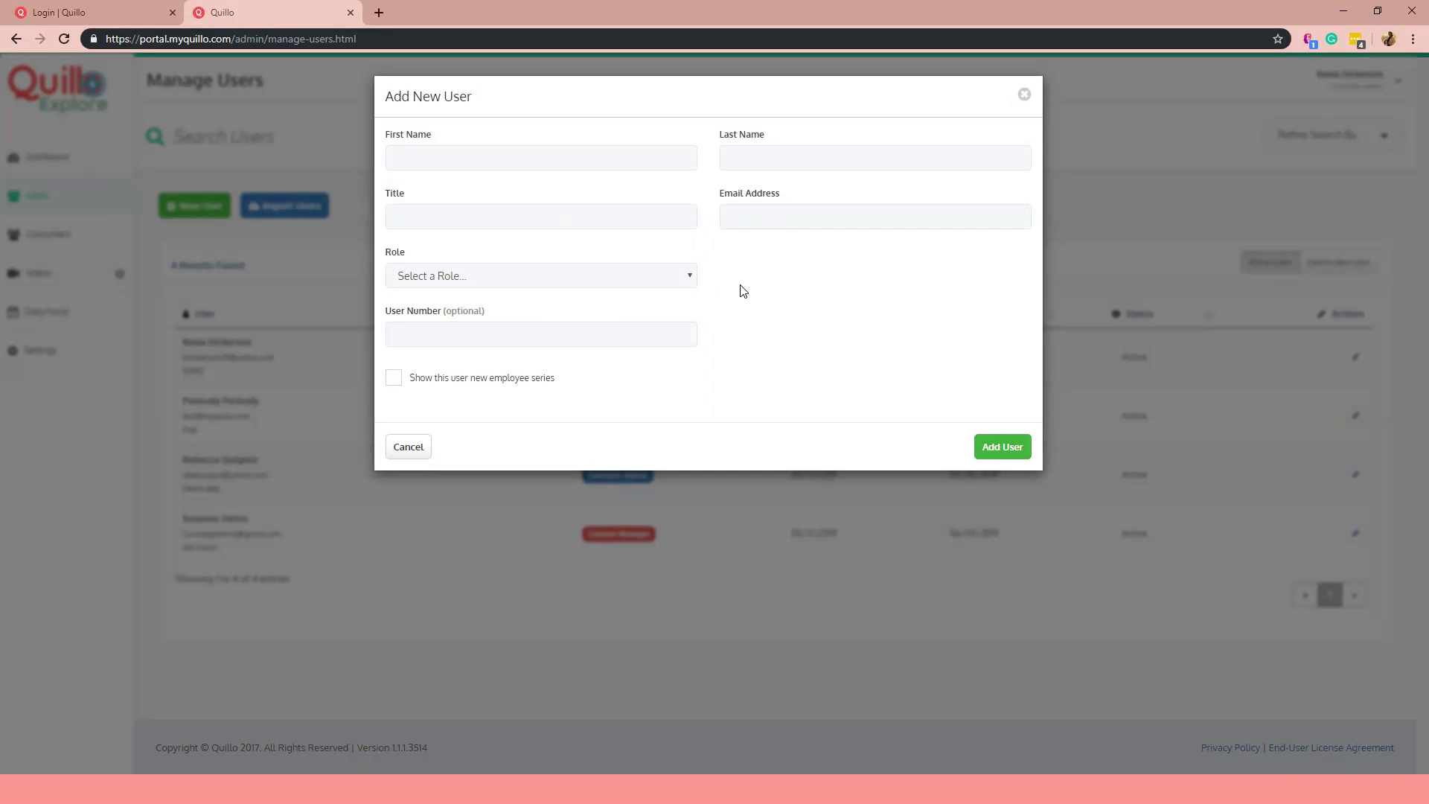
pyautogui.click(674, 272)
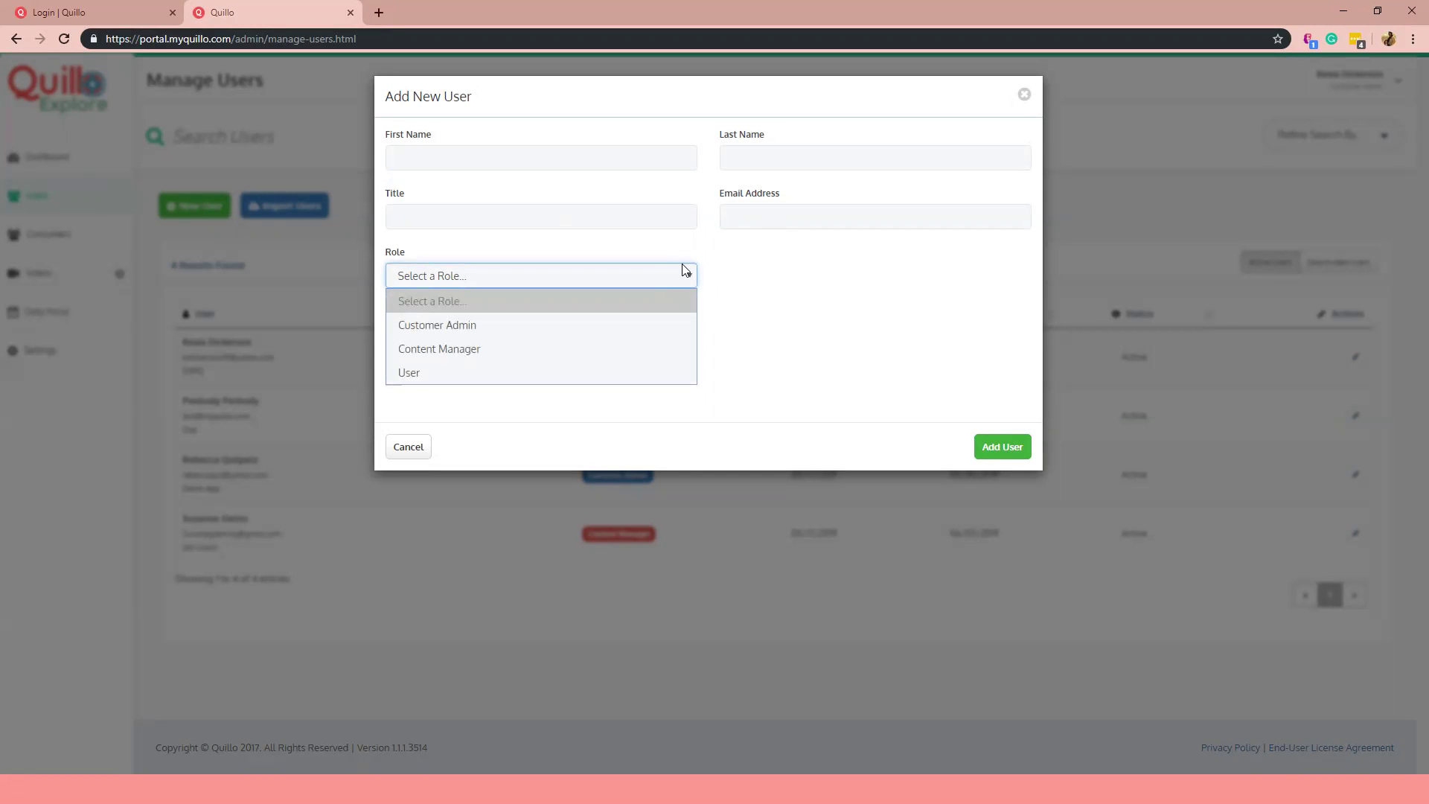
pyautogui.click(1024, 93)
pyautogui.click(1024, 93)
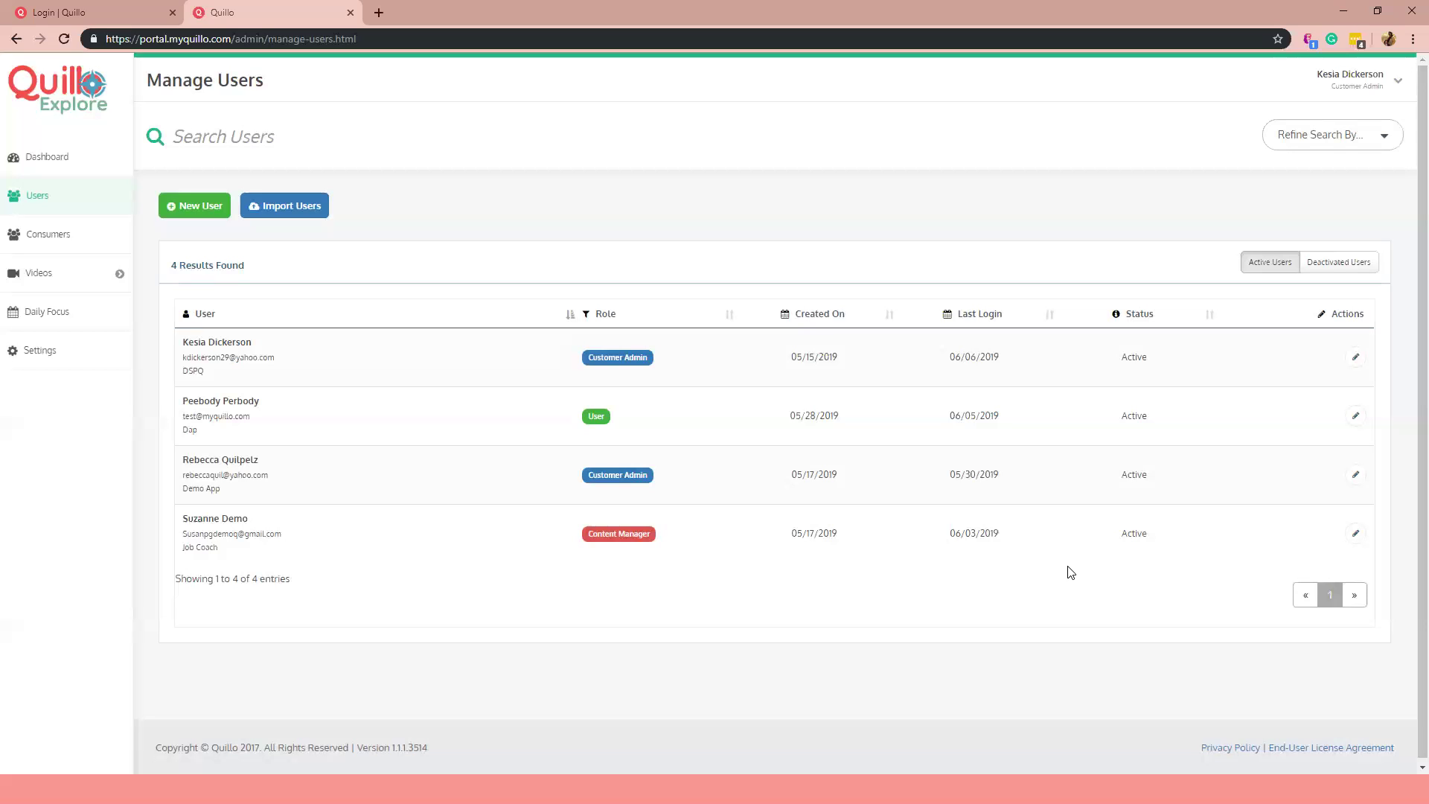
# - Switch the first listed user's account status to Inactive to view the deactivation reasons, and close the form without saving
pyautogui.click(1357, 358)
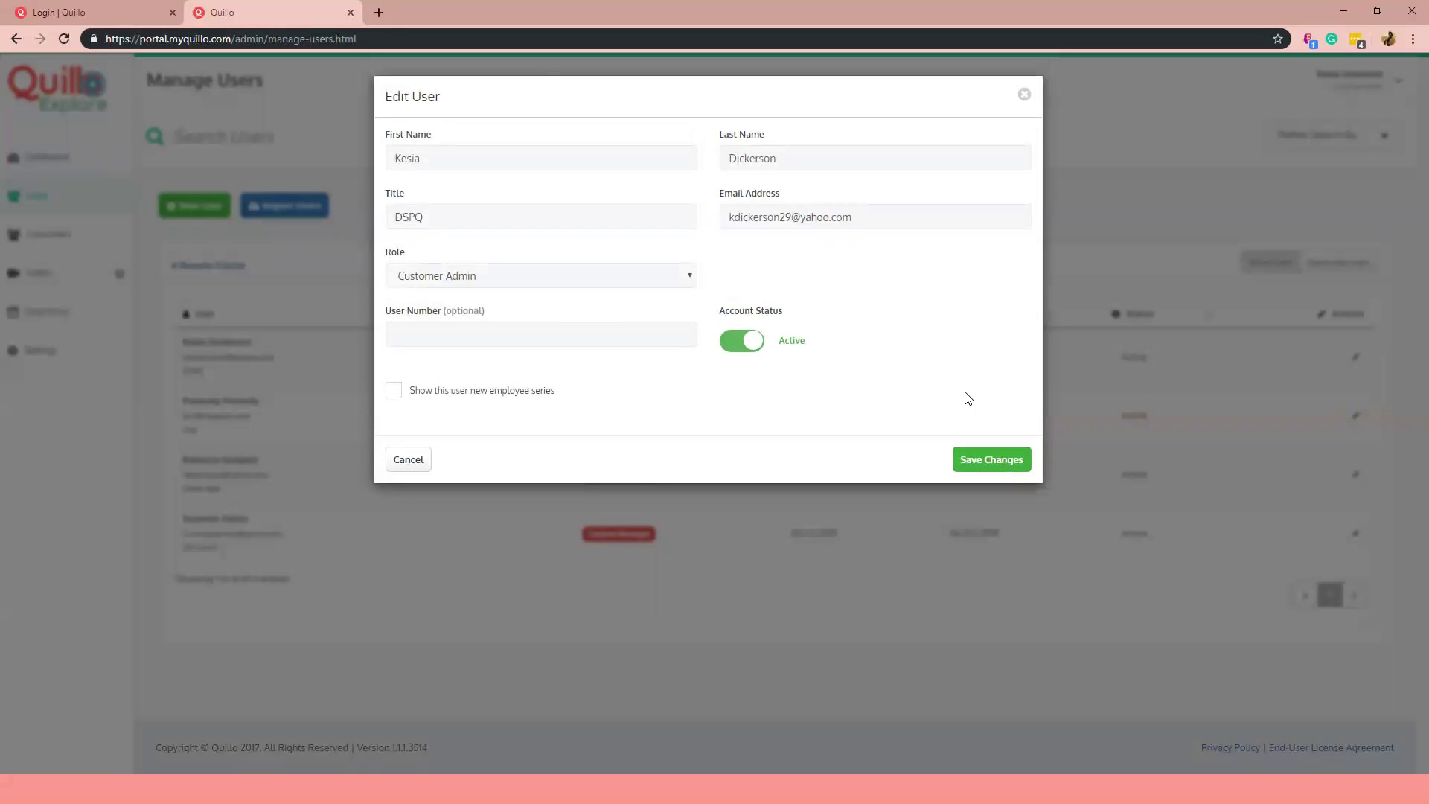
pyautogui.click(750, 353)
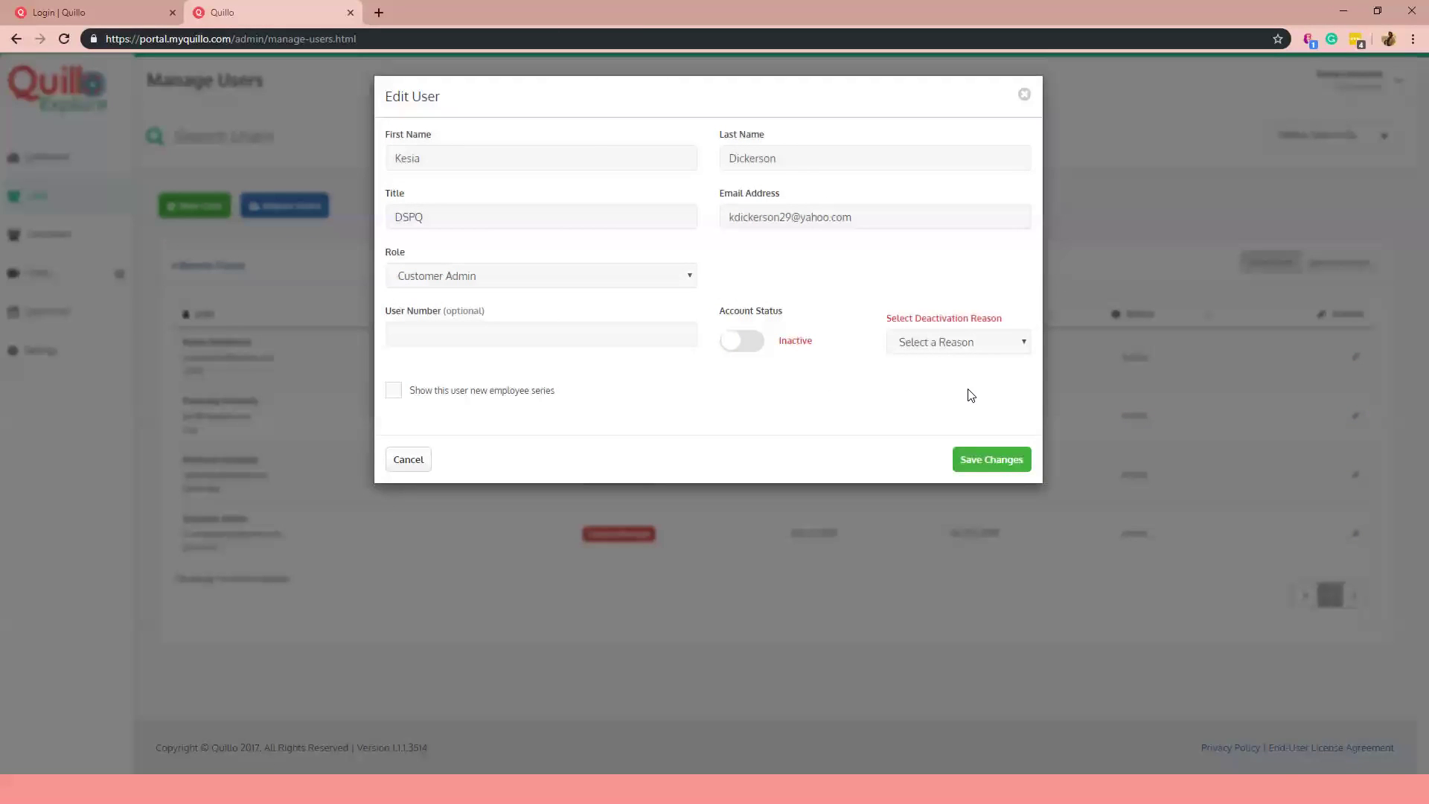
pyautogui.click(958, 349)
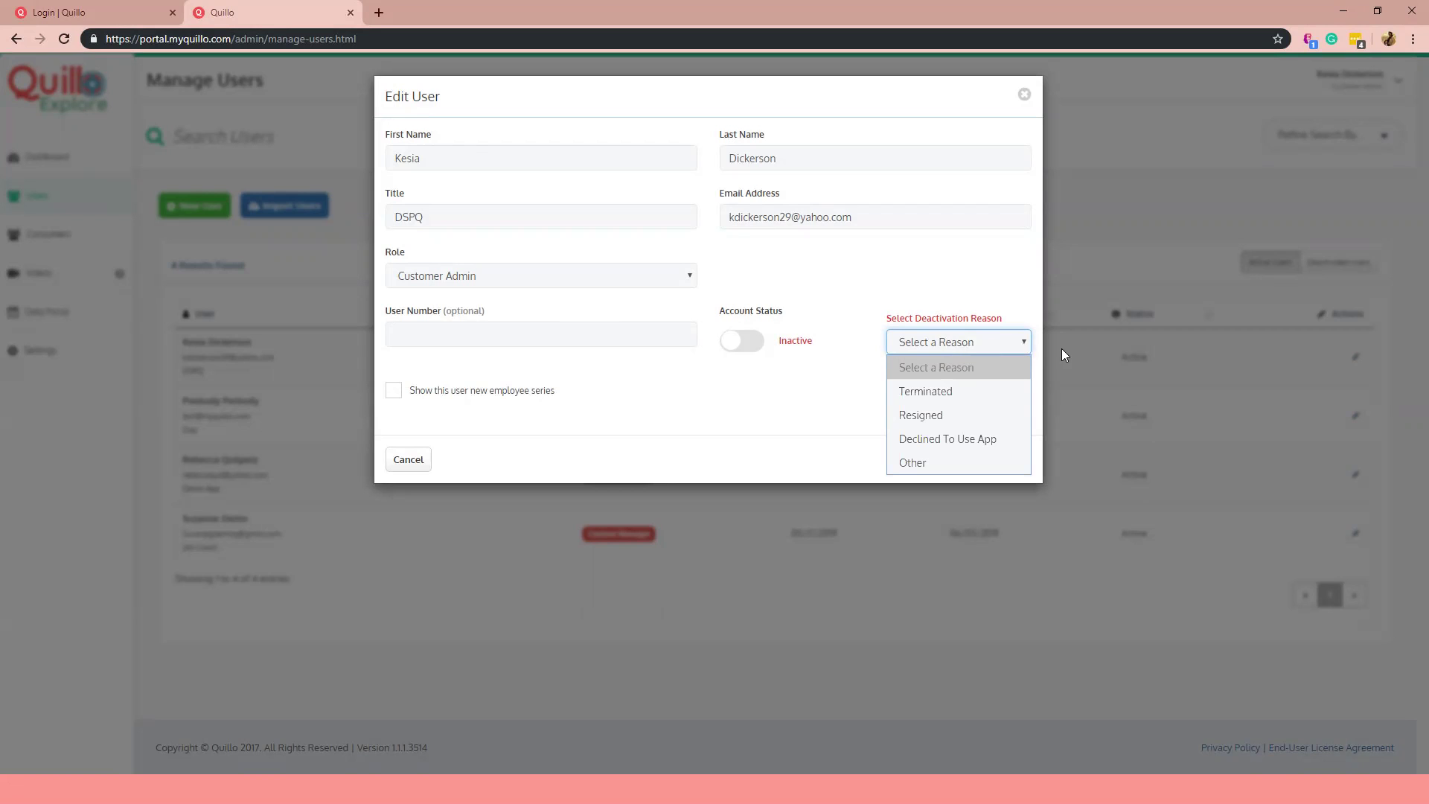
pyautogui.click(1001, 313)
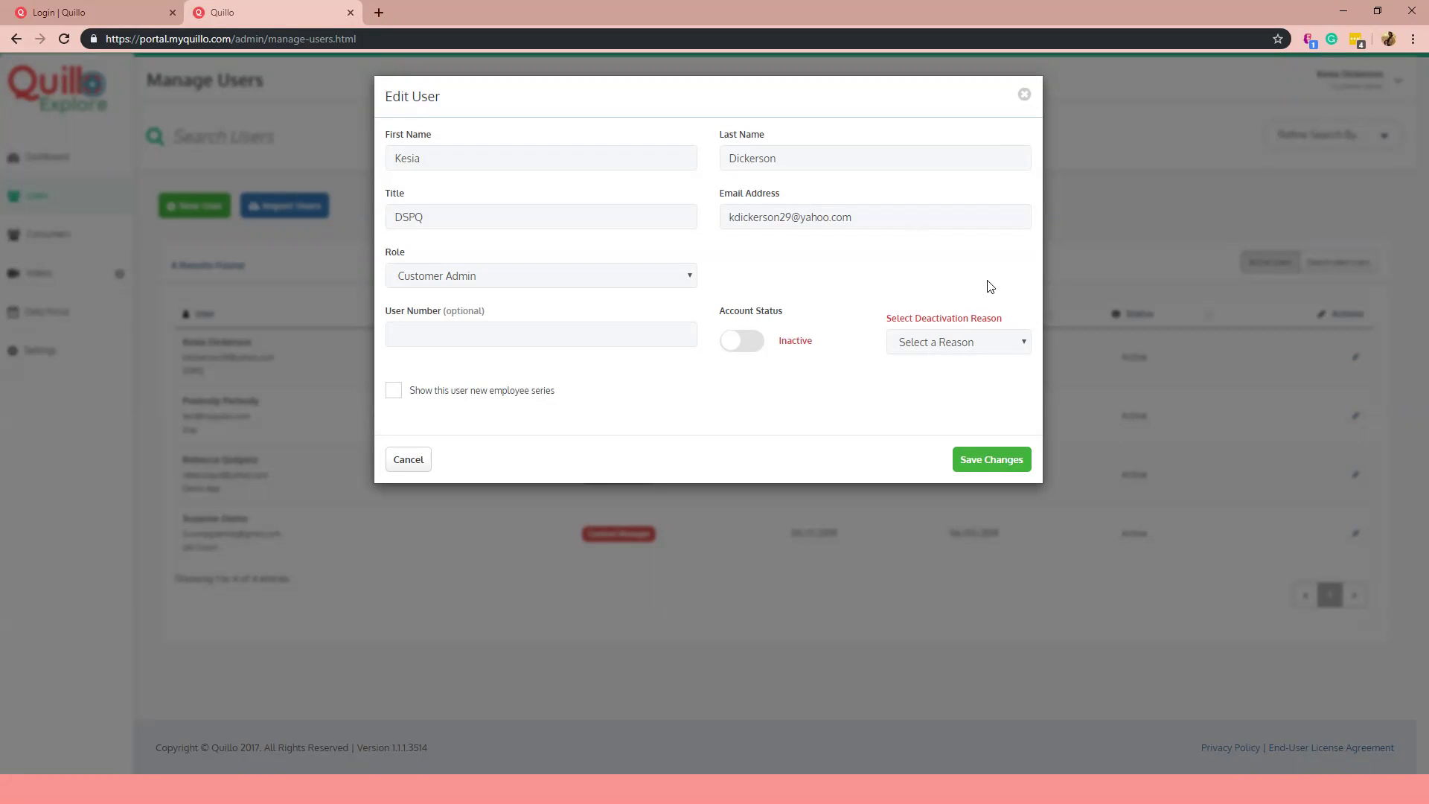
pyautogui.click(1024, 95)
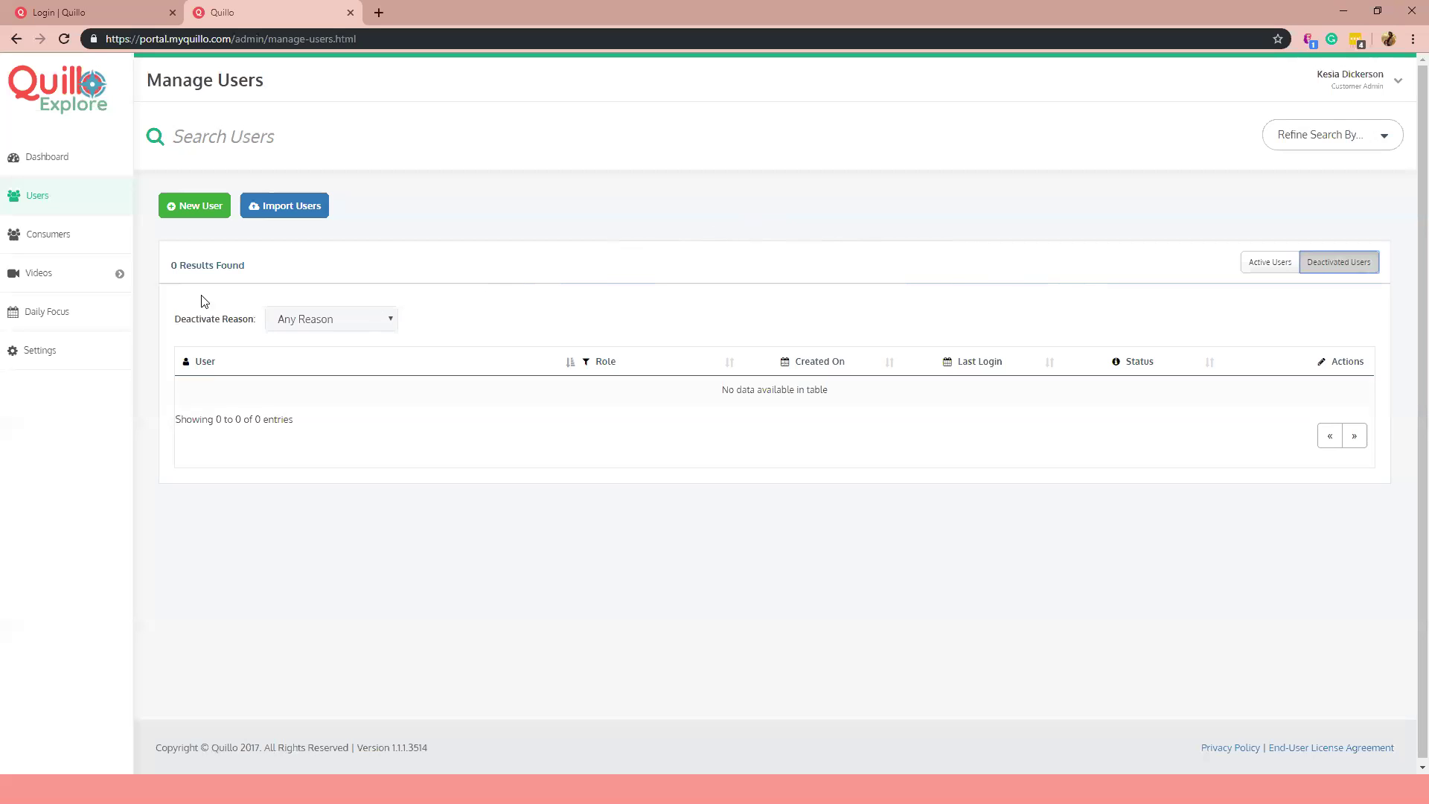
# - View the video upload page with its file requirements, and return to the Manage Videos page
pyautogui.click(90, 289)
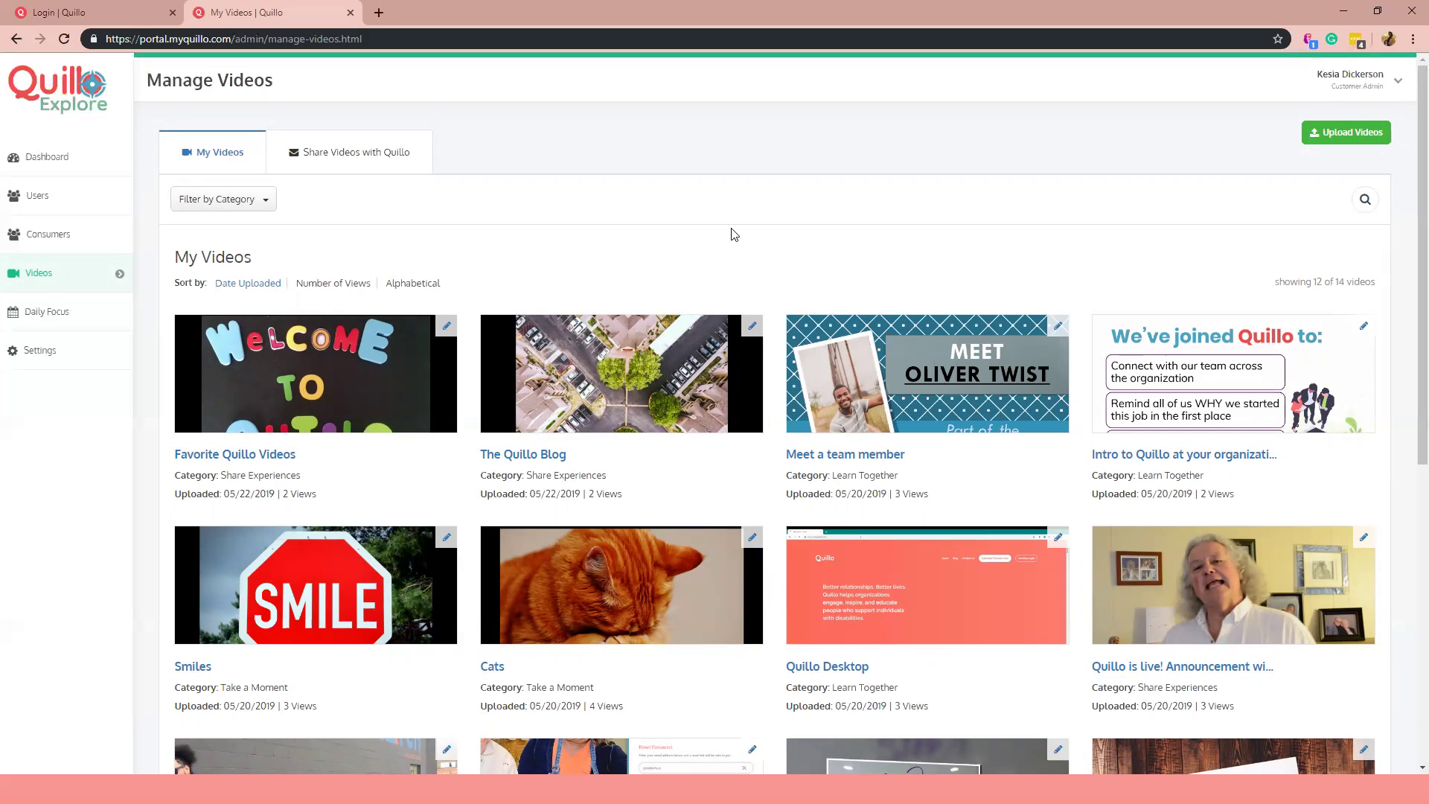
pyautogui.click(1327, 134)
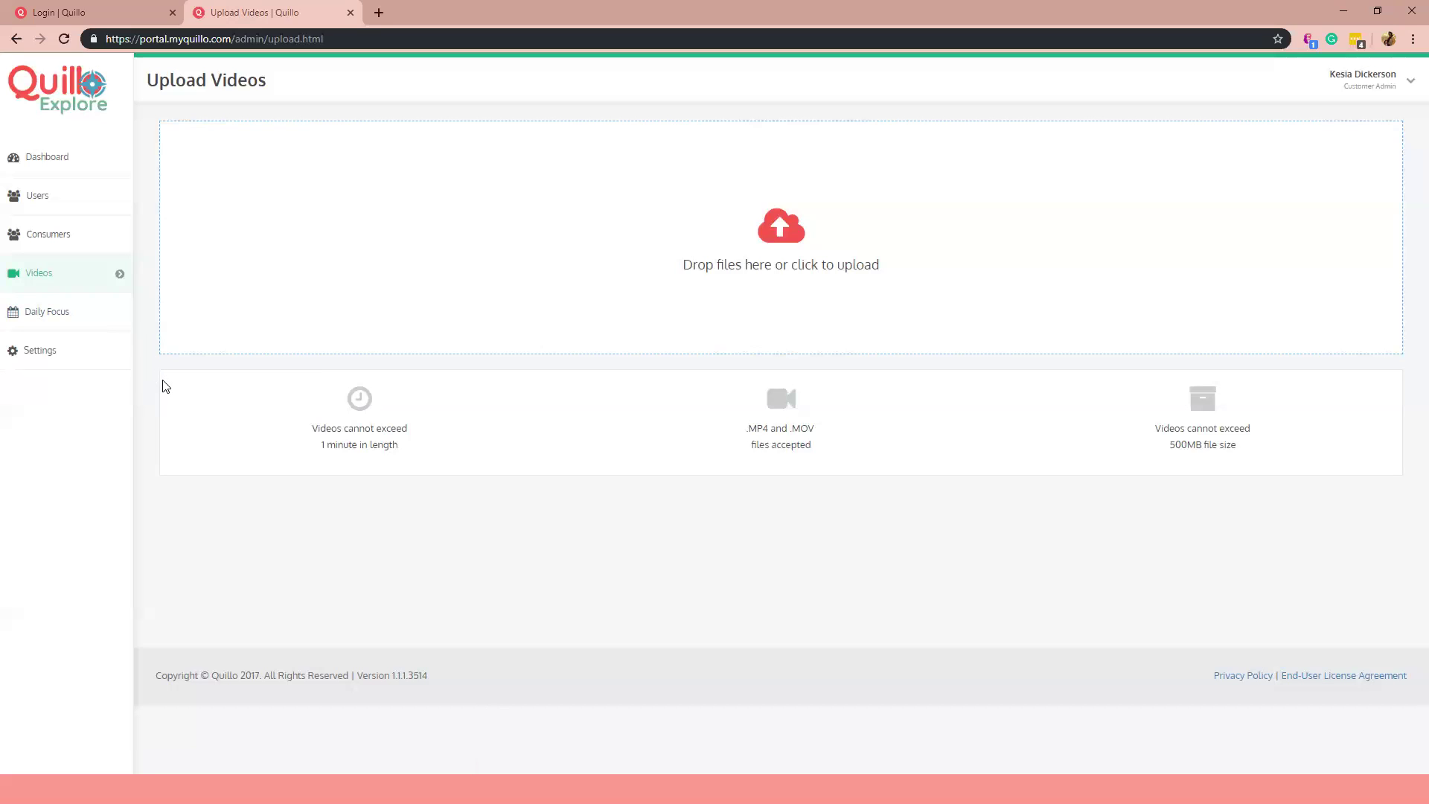
pyautogui.moveTo(71, 275)
pyautogui.click(61, 289)
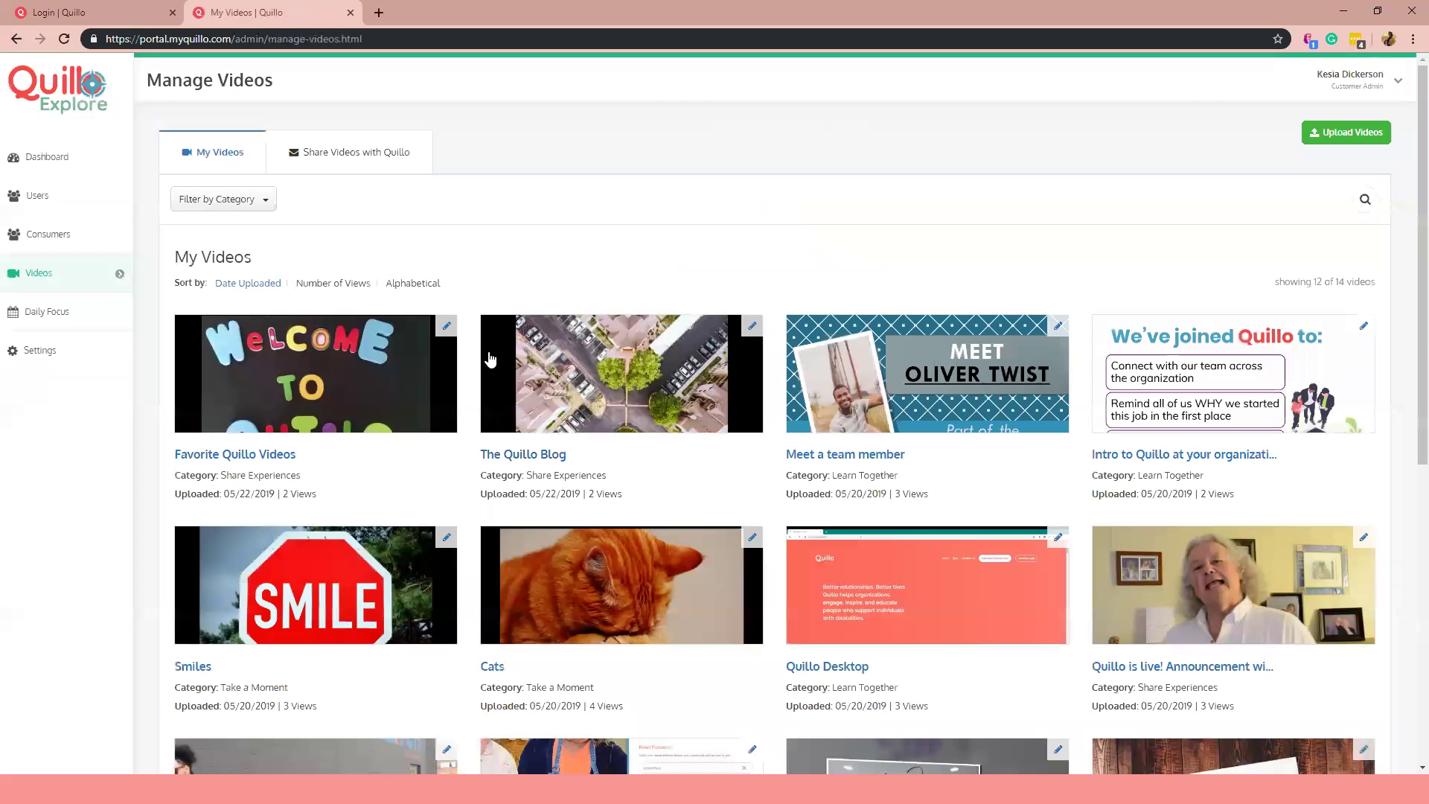
# - View the thumbnail choices for the Favorite Quillo Videos entry, cancel without changing them, and return to Manage Videos
pyautogui.click(451, 329)
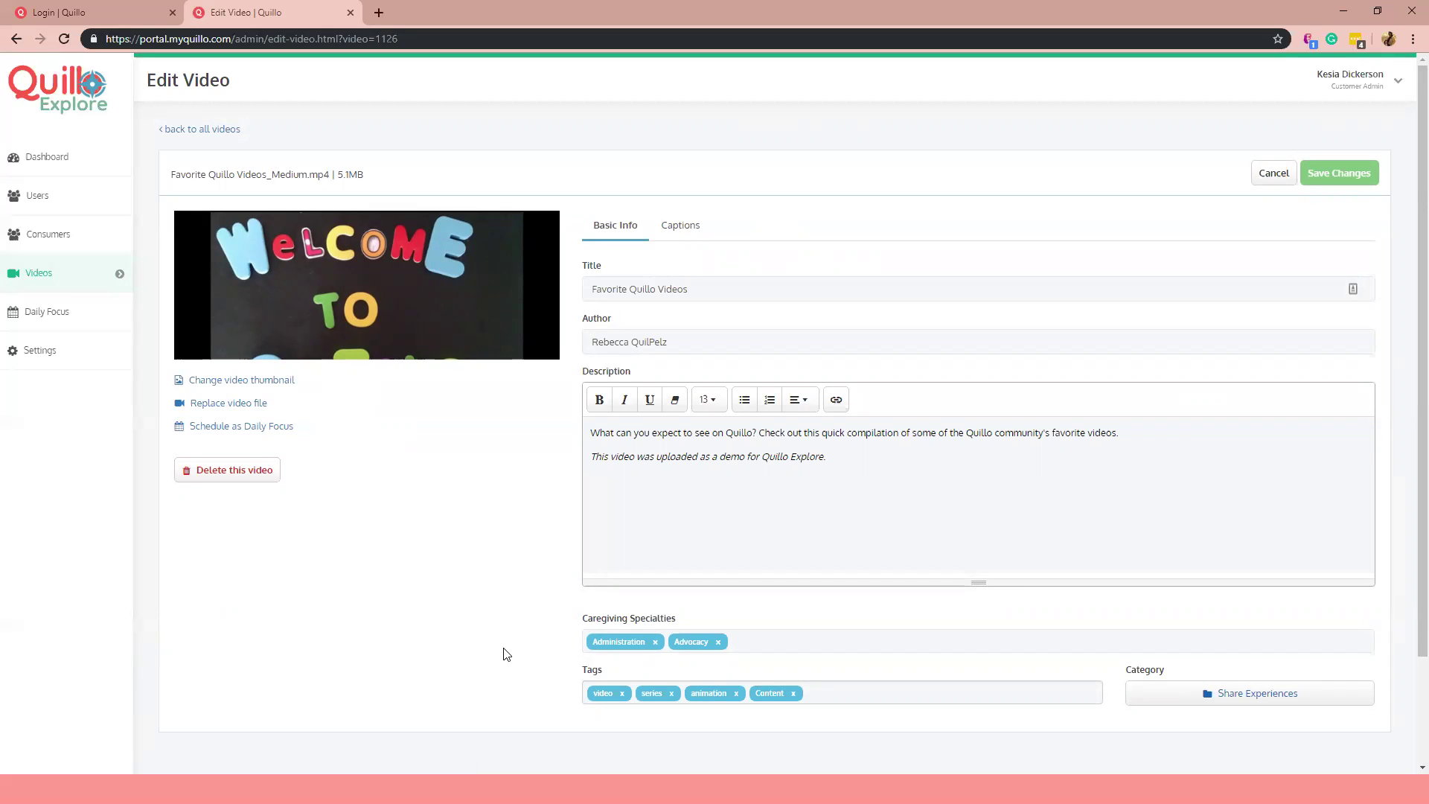
pyautogui.click(294, 382)
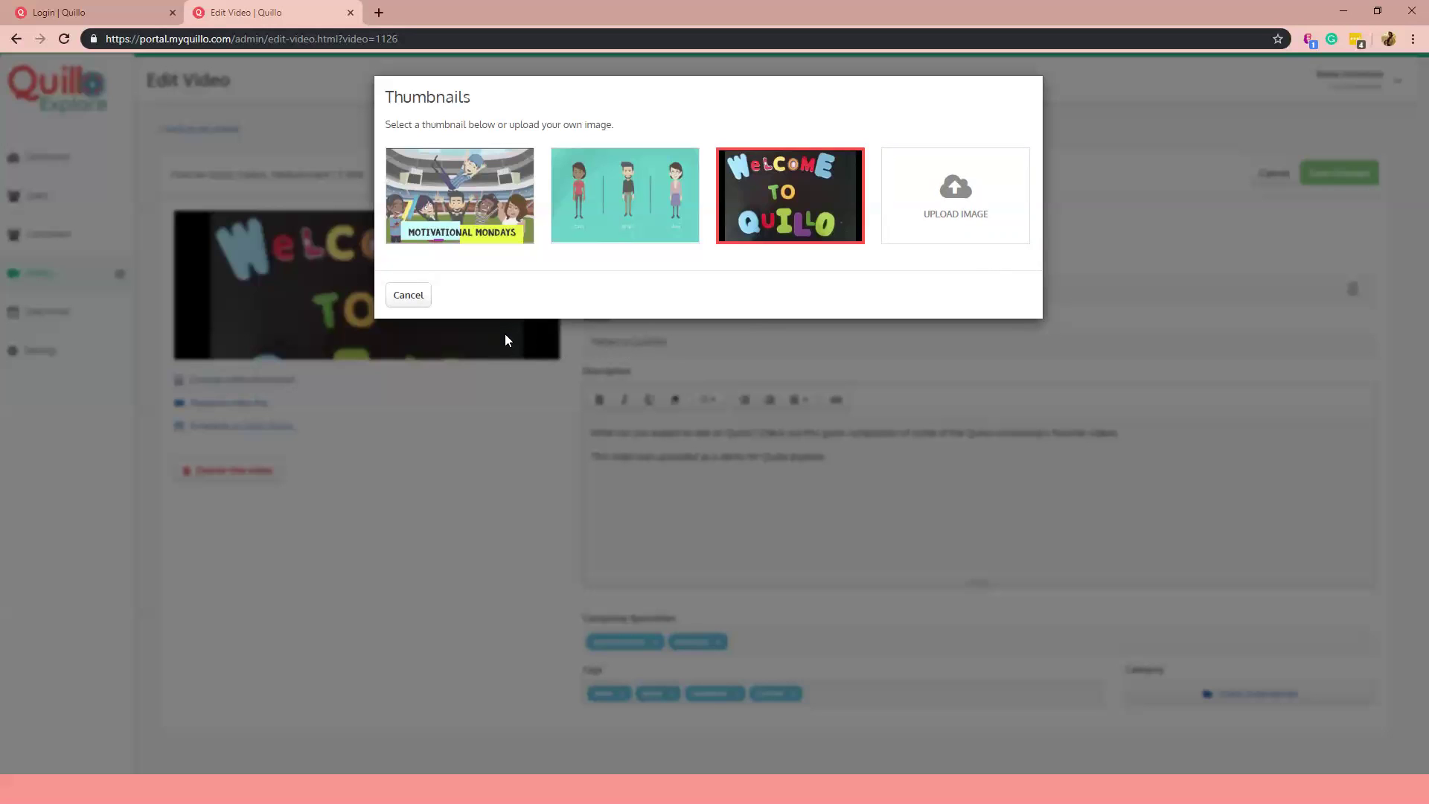
pyautogui.click(413, 298)
pyautogui.moveTo(92, 280)
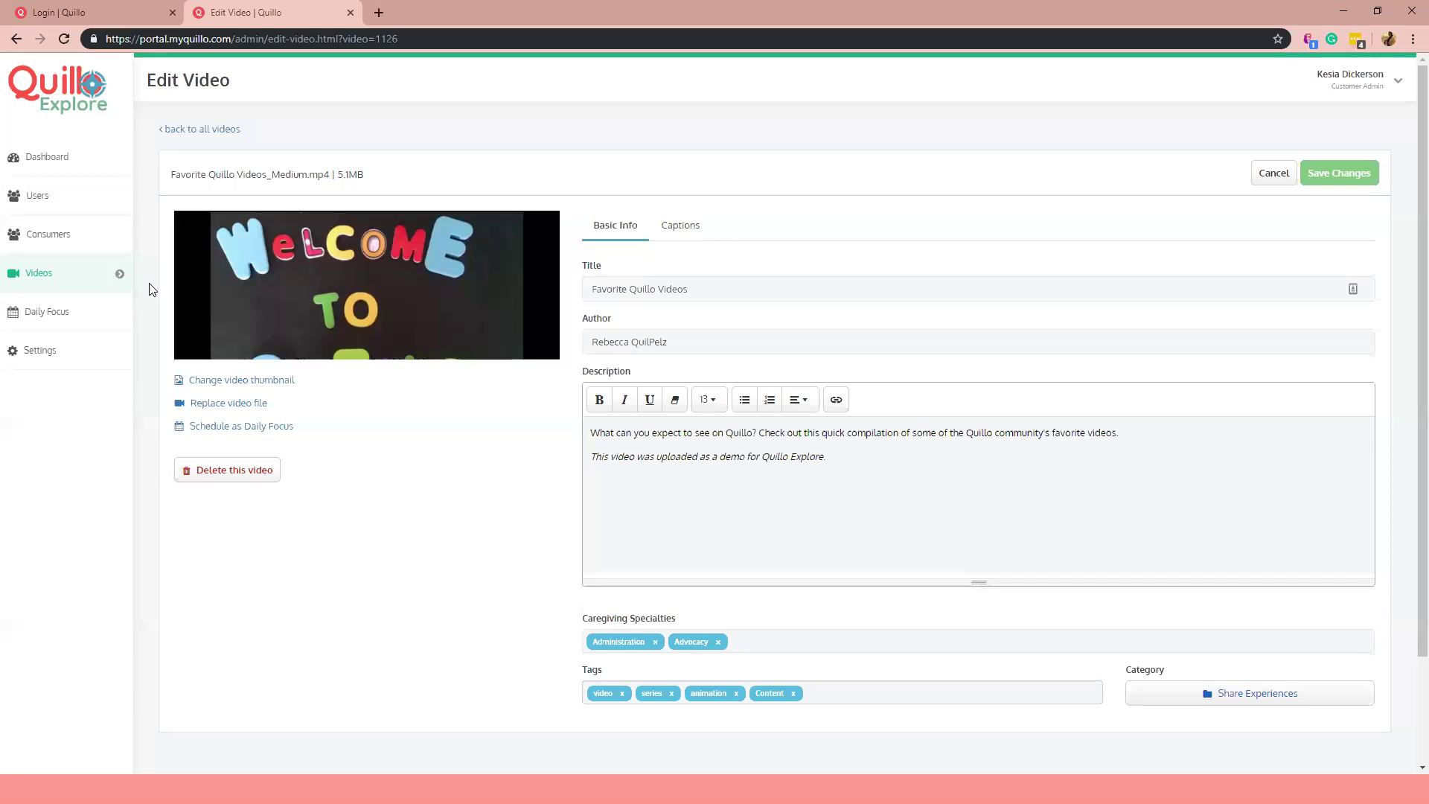
pyautogui.moveTo(71, 280)
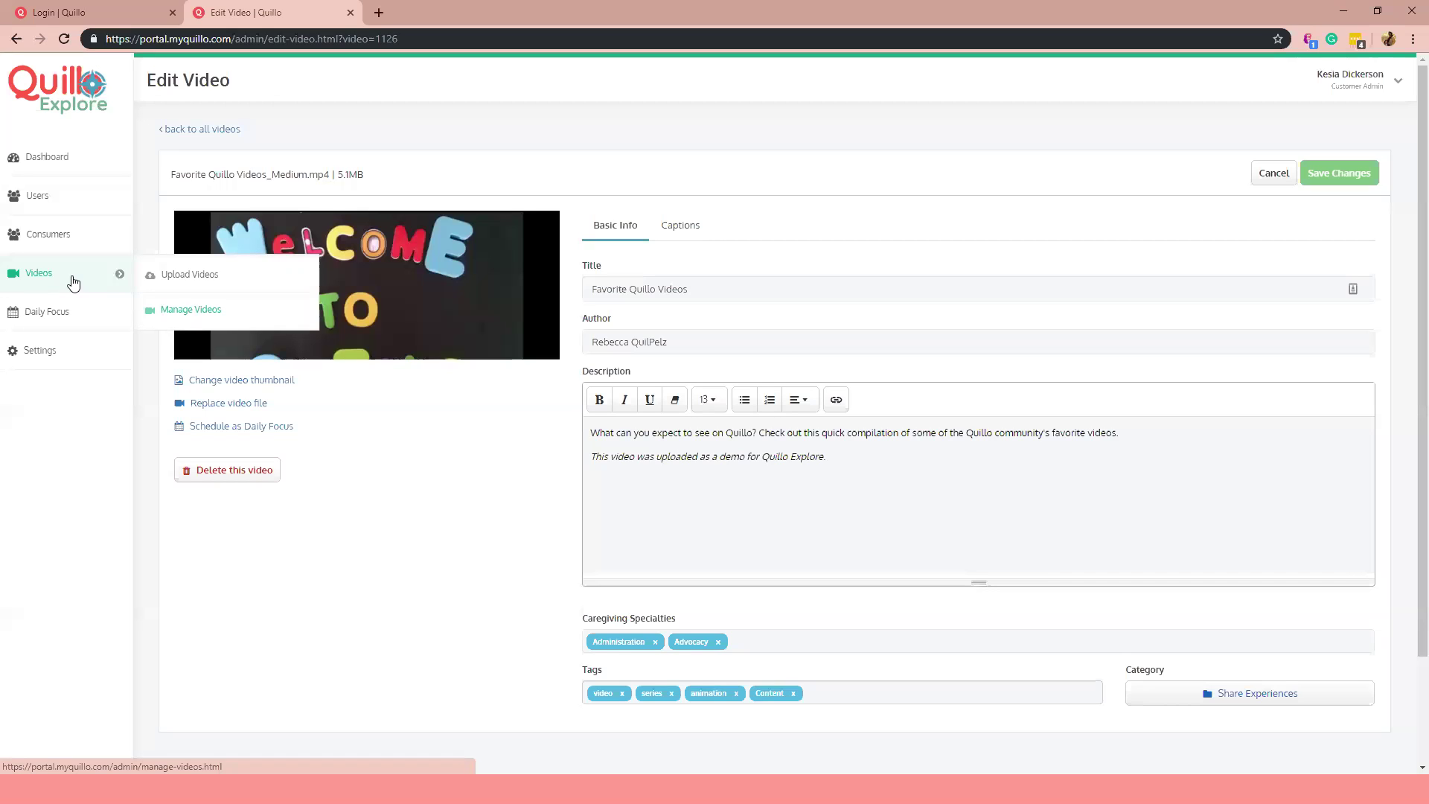
pyautogui.click(73, 282)
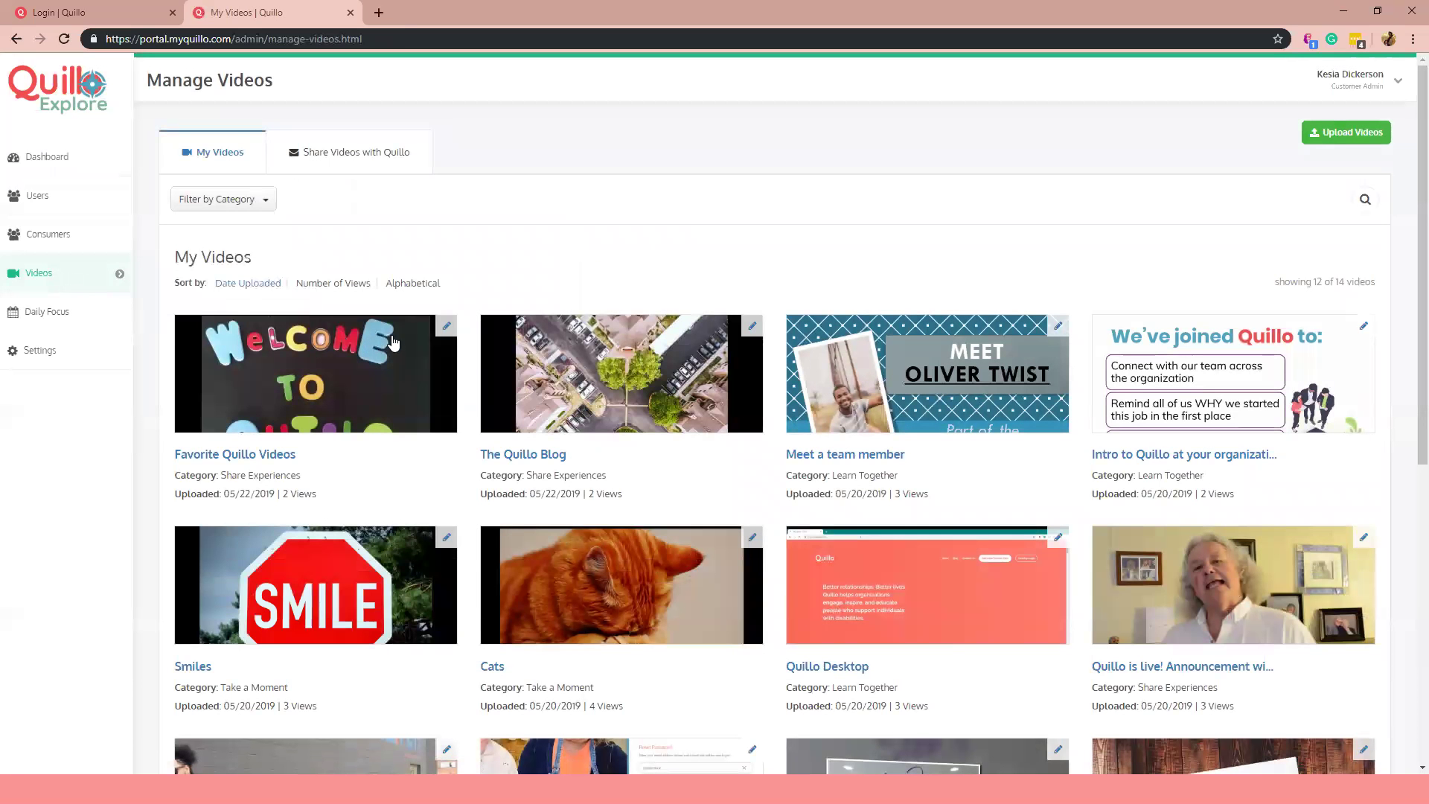
# - Examine the tags and description of the Favorite Quillo Videos entry, and return to Manage Videos without saving
pyautogui.click(446, 329)
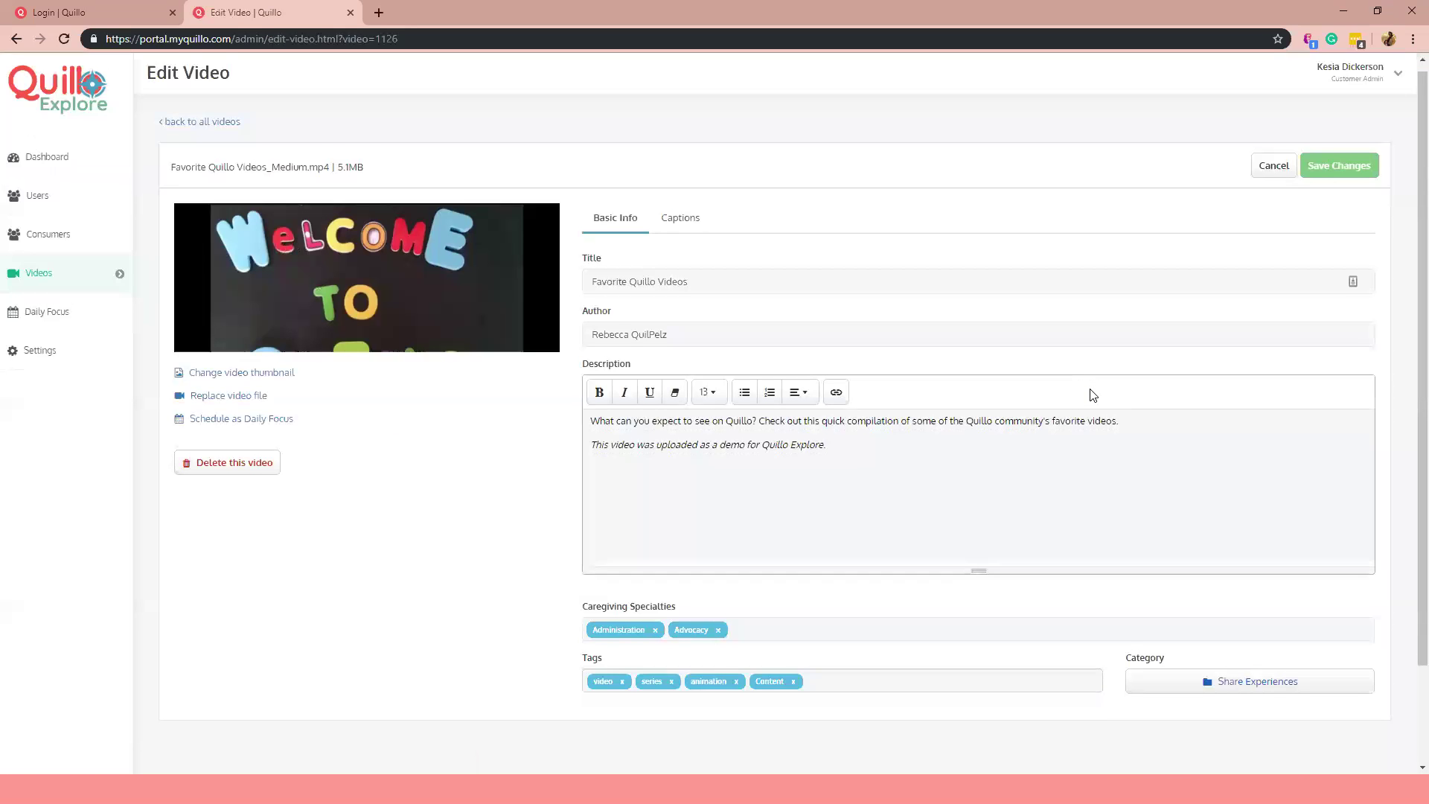
pyautogui.scroll(-1, 1093, 394)
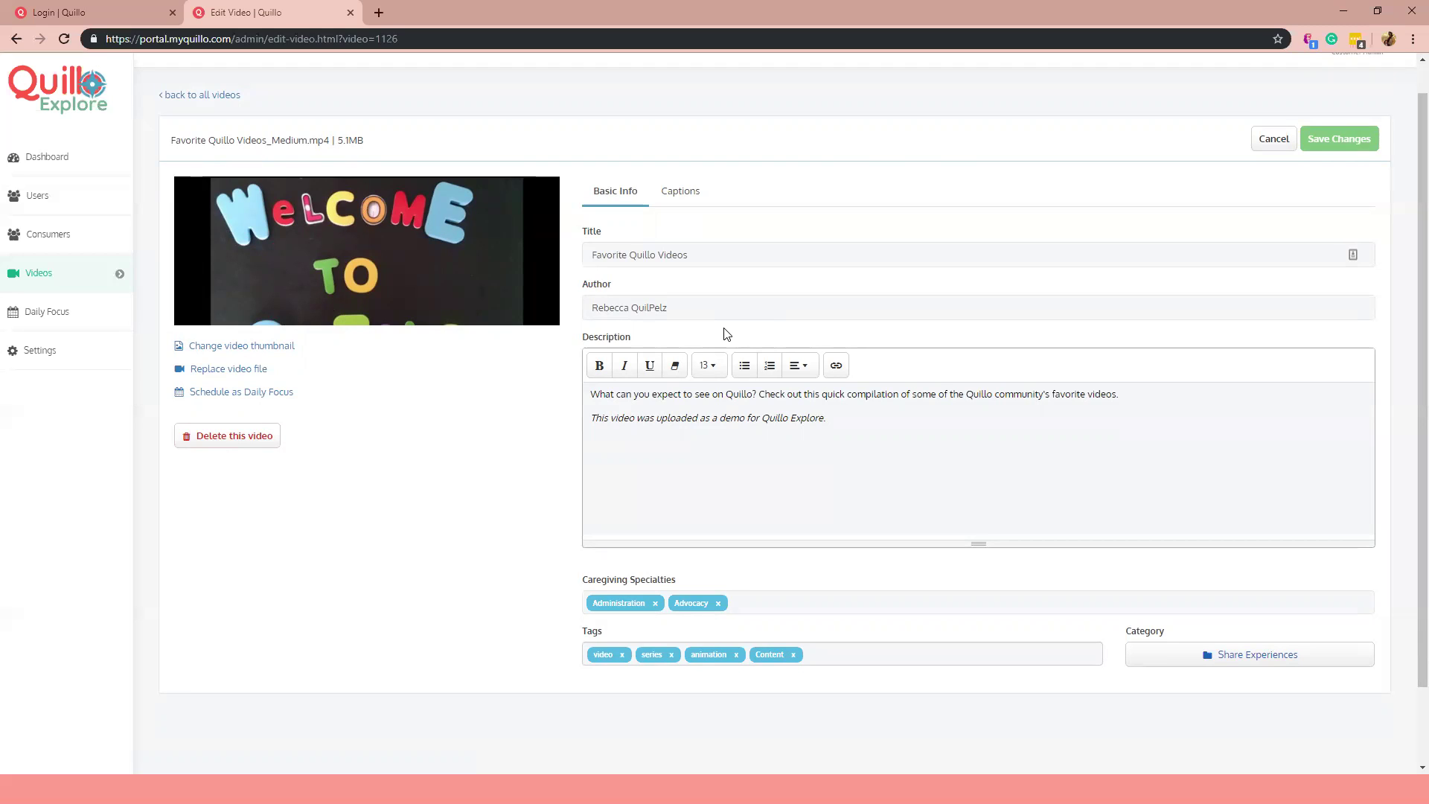
pyautogui.click(870, 659)
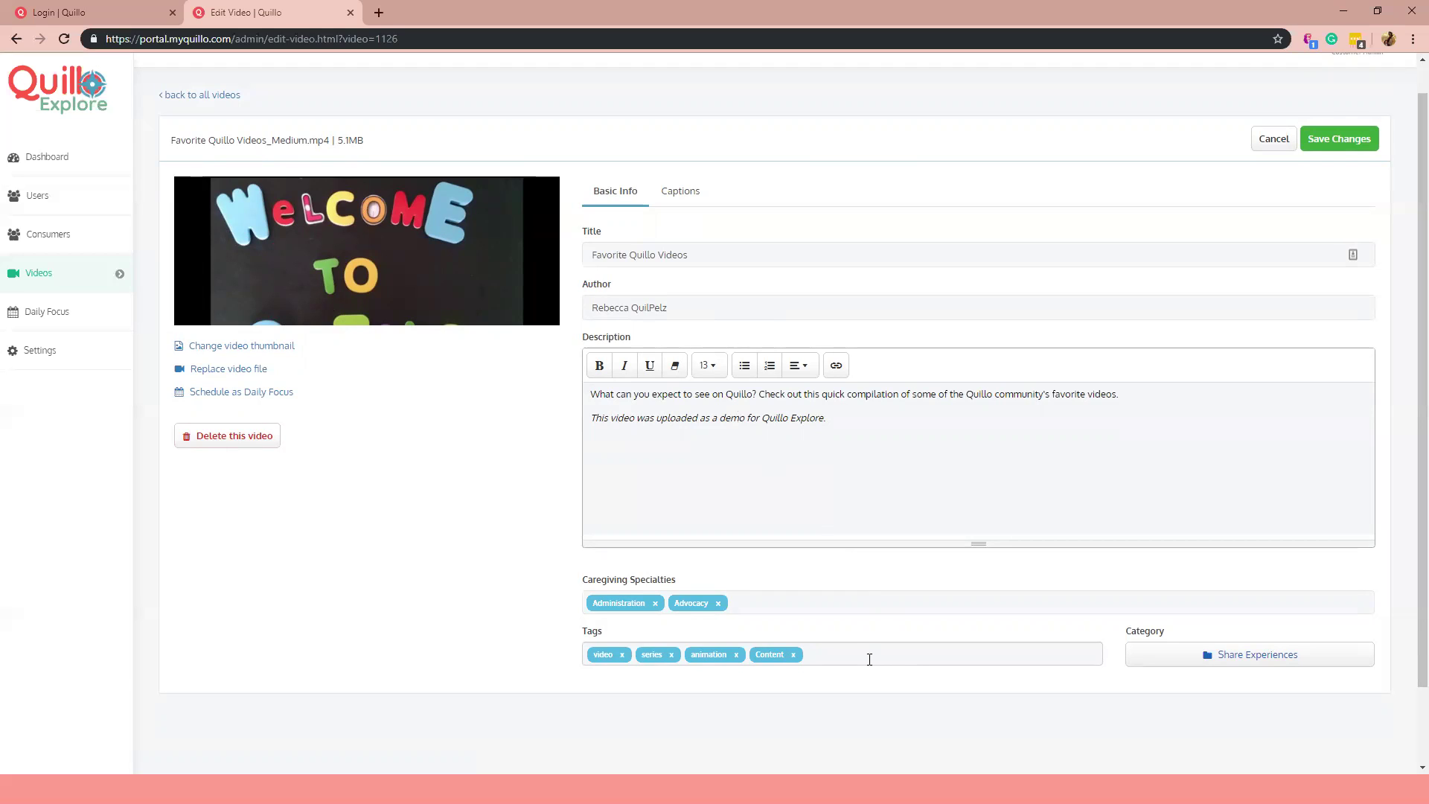
pyautogui.click(867, 456)
pyautogui.moveTo(96, 271)
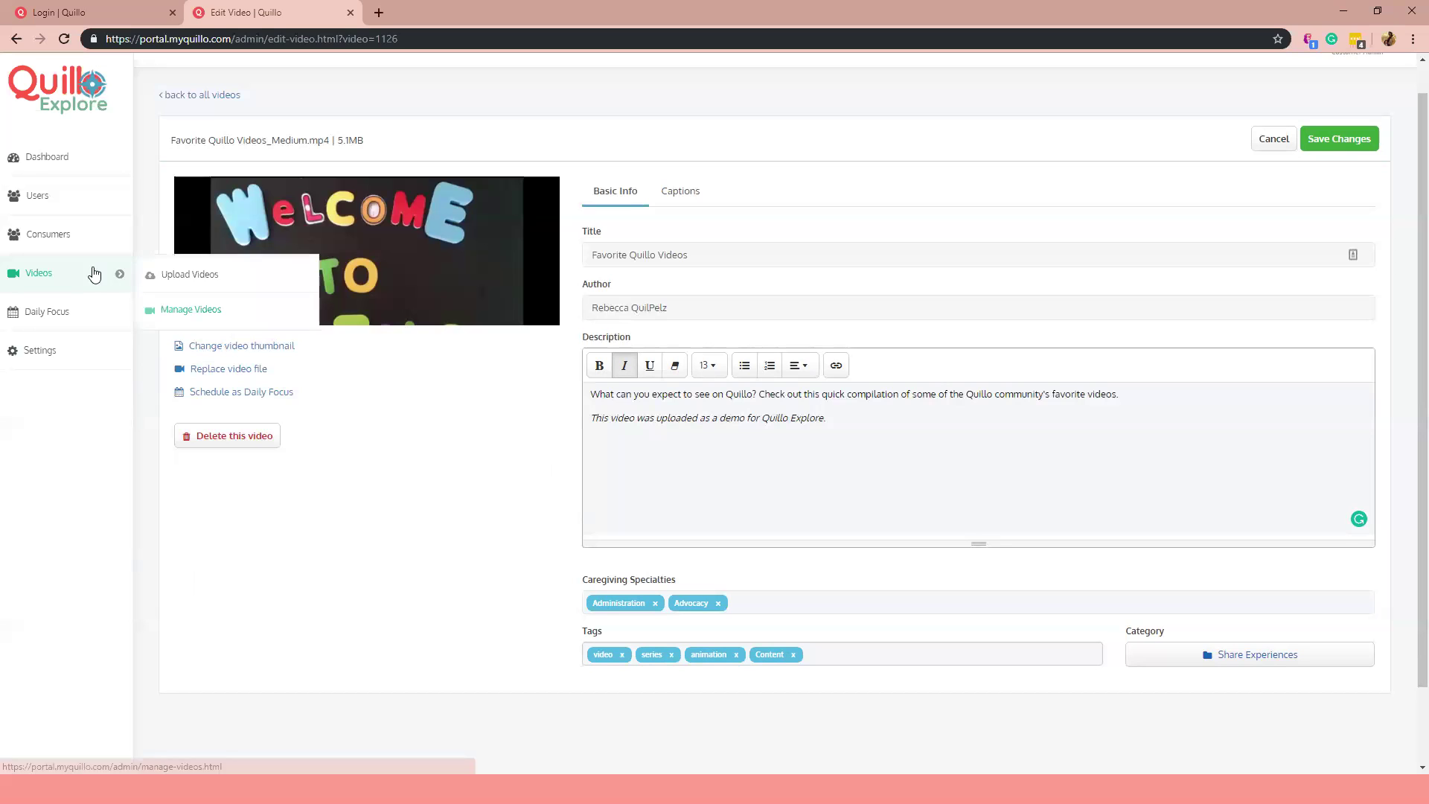
pyautogui.click(157, 309)
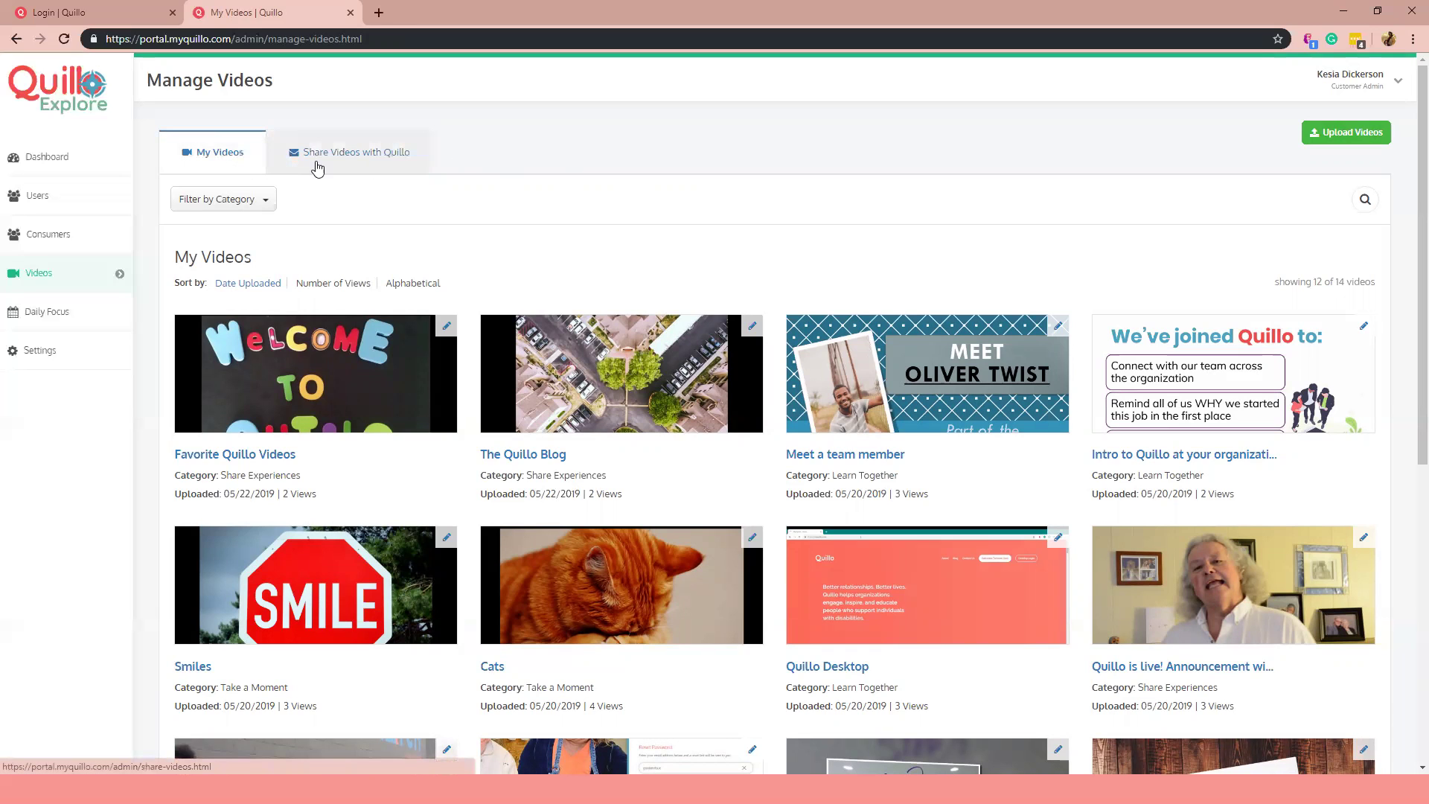
# - Choose the Smiles video to share with Quillo to view its submission form, and return to Manage Videos without submitting
pyautogui.click(388, 165)
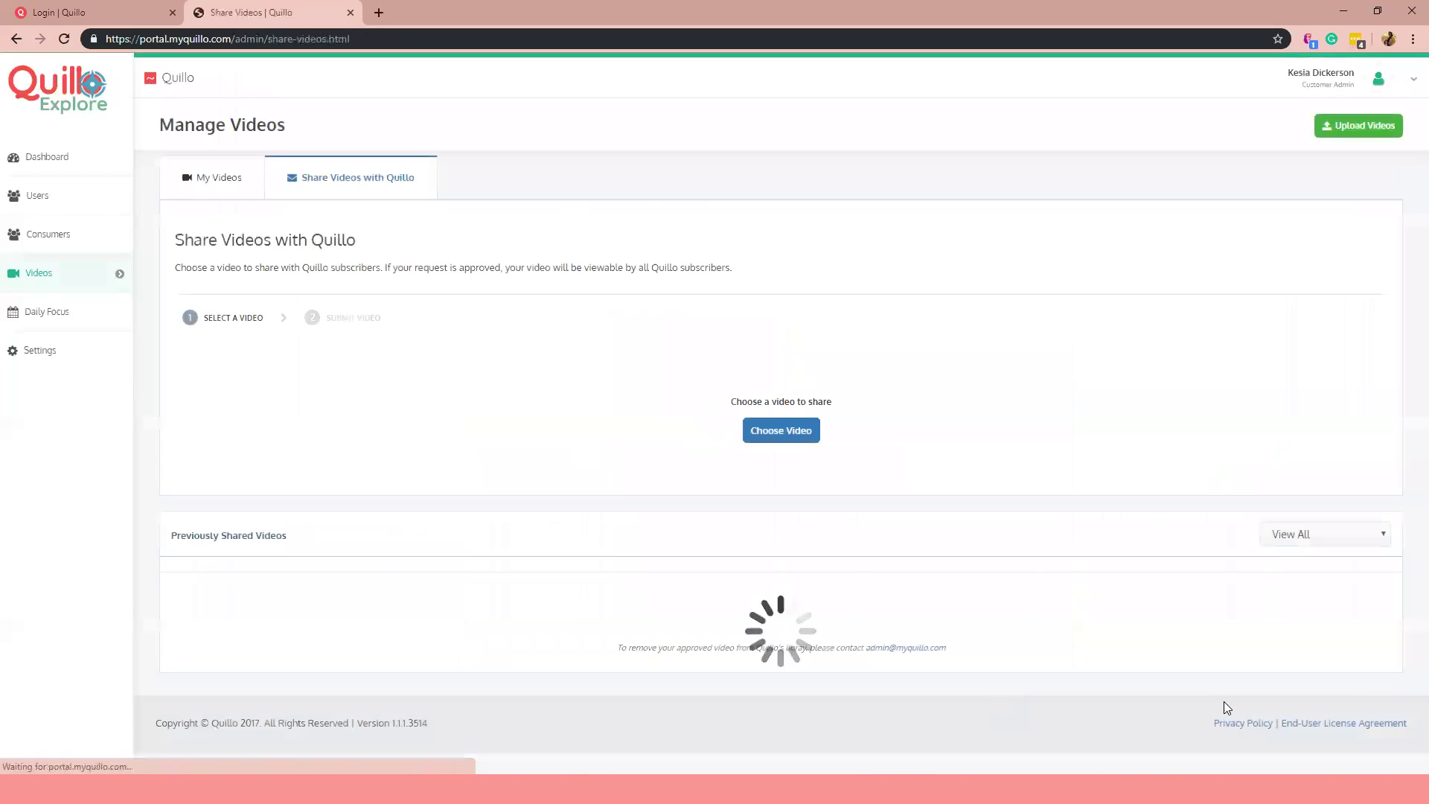
pyautogui.click(794, 438)
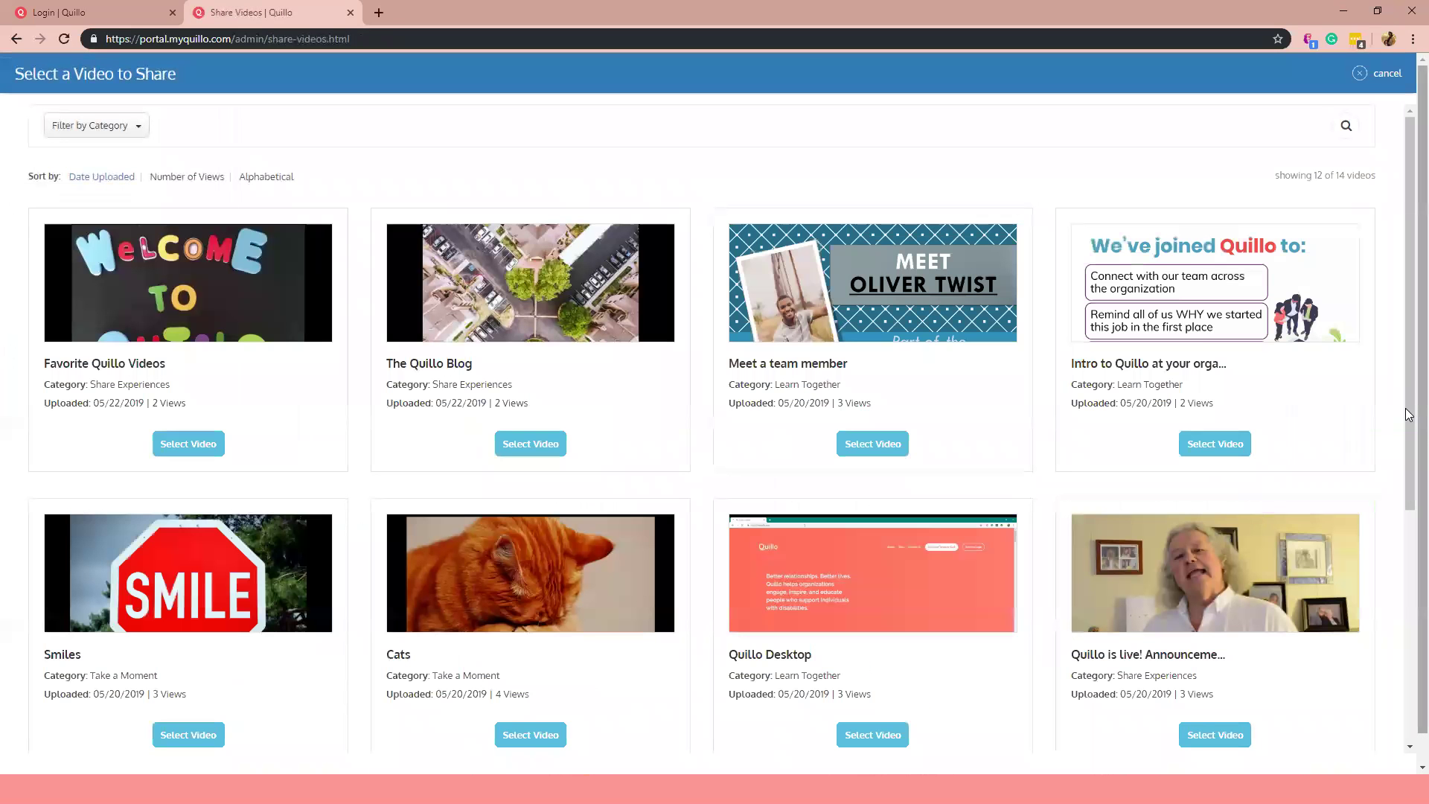
pyautogui.moveTo(1409, 374); pyautogui.dragTo(1395, 418)
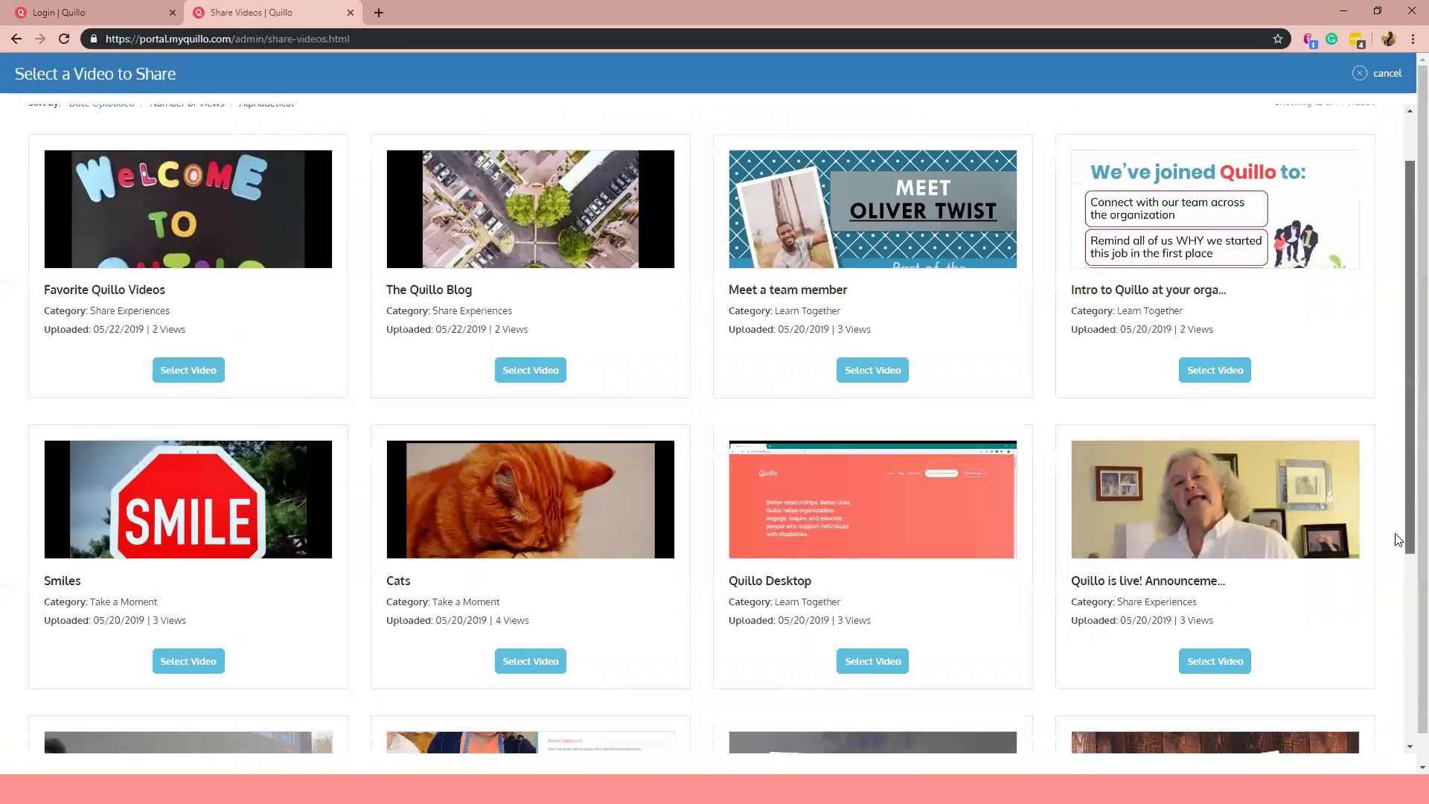
pyautogui.scroll(-3, 1398, 560)
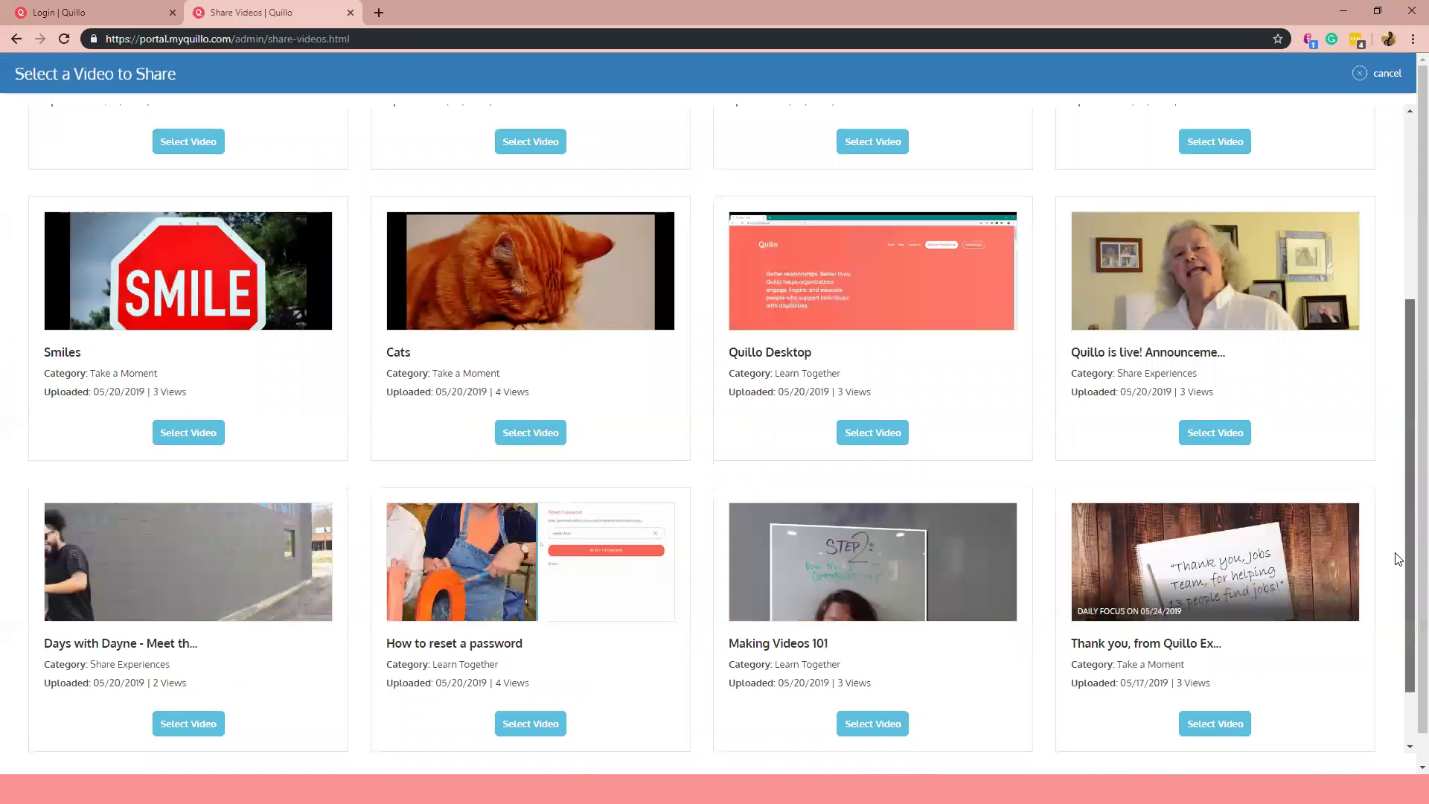
pyautogui.click(182, 436)
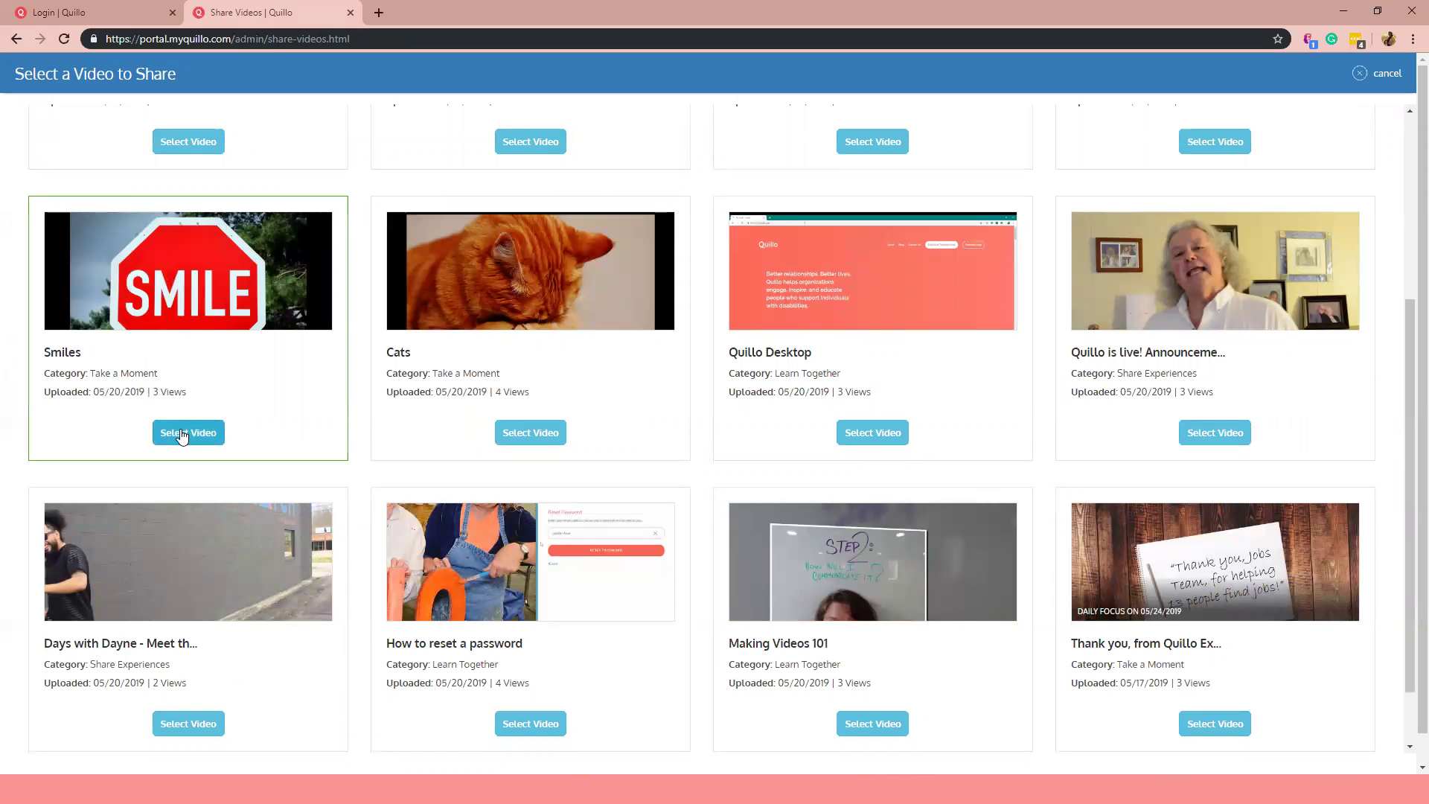
pyautogui.click(181, 434)
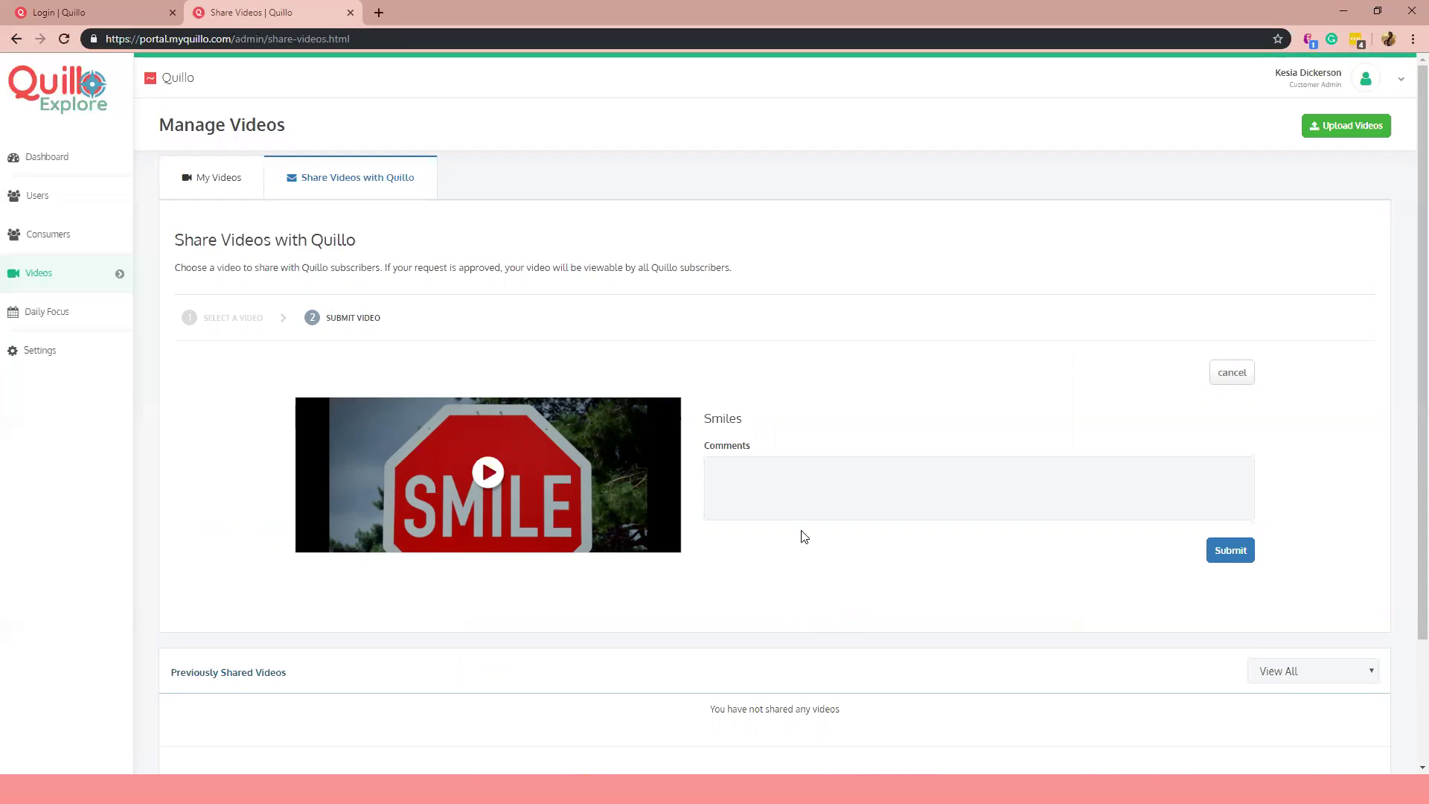
pyautogui.click(777, 490)
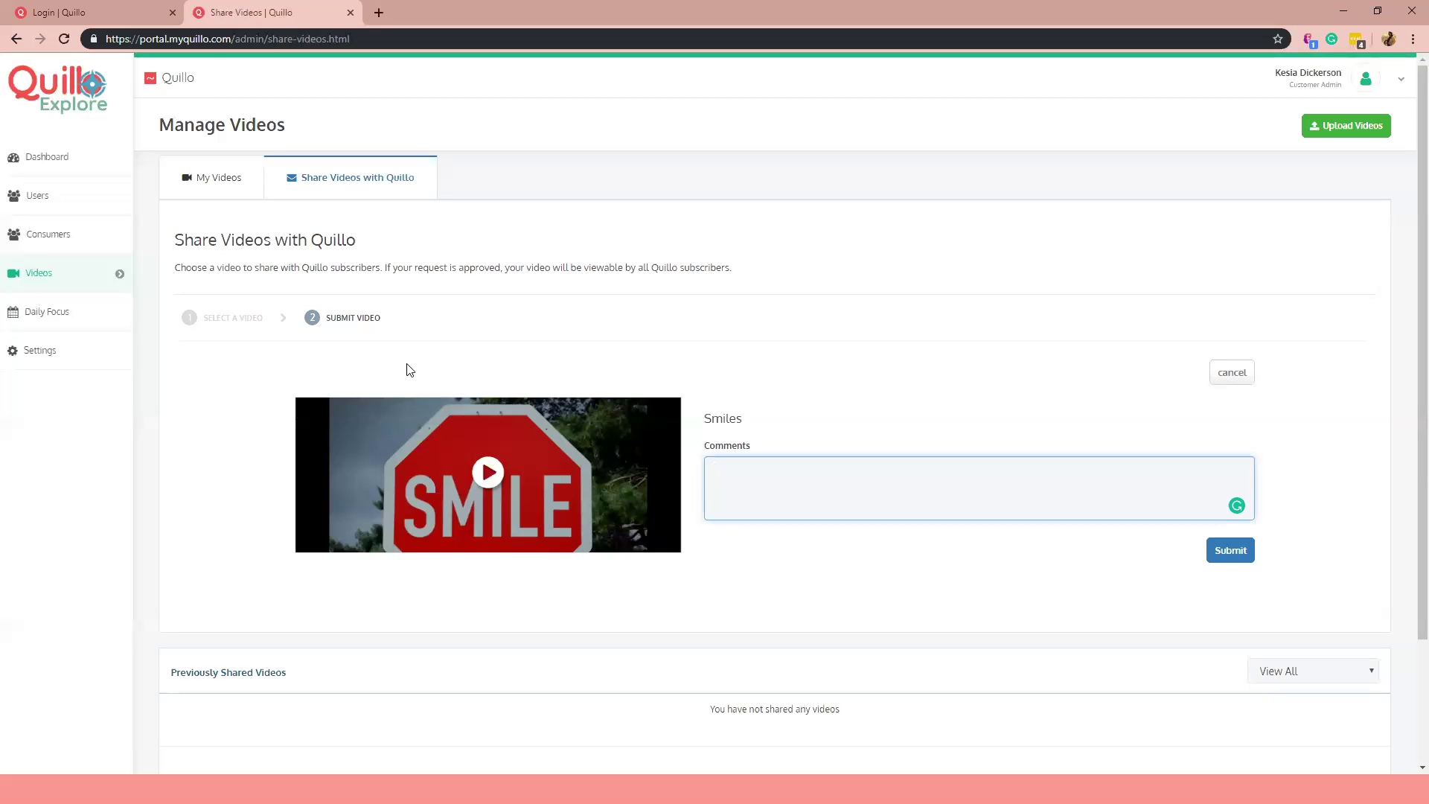
pyautogui.moveTo(101, 275)
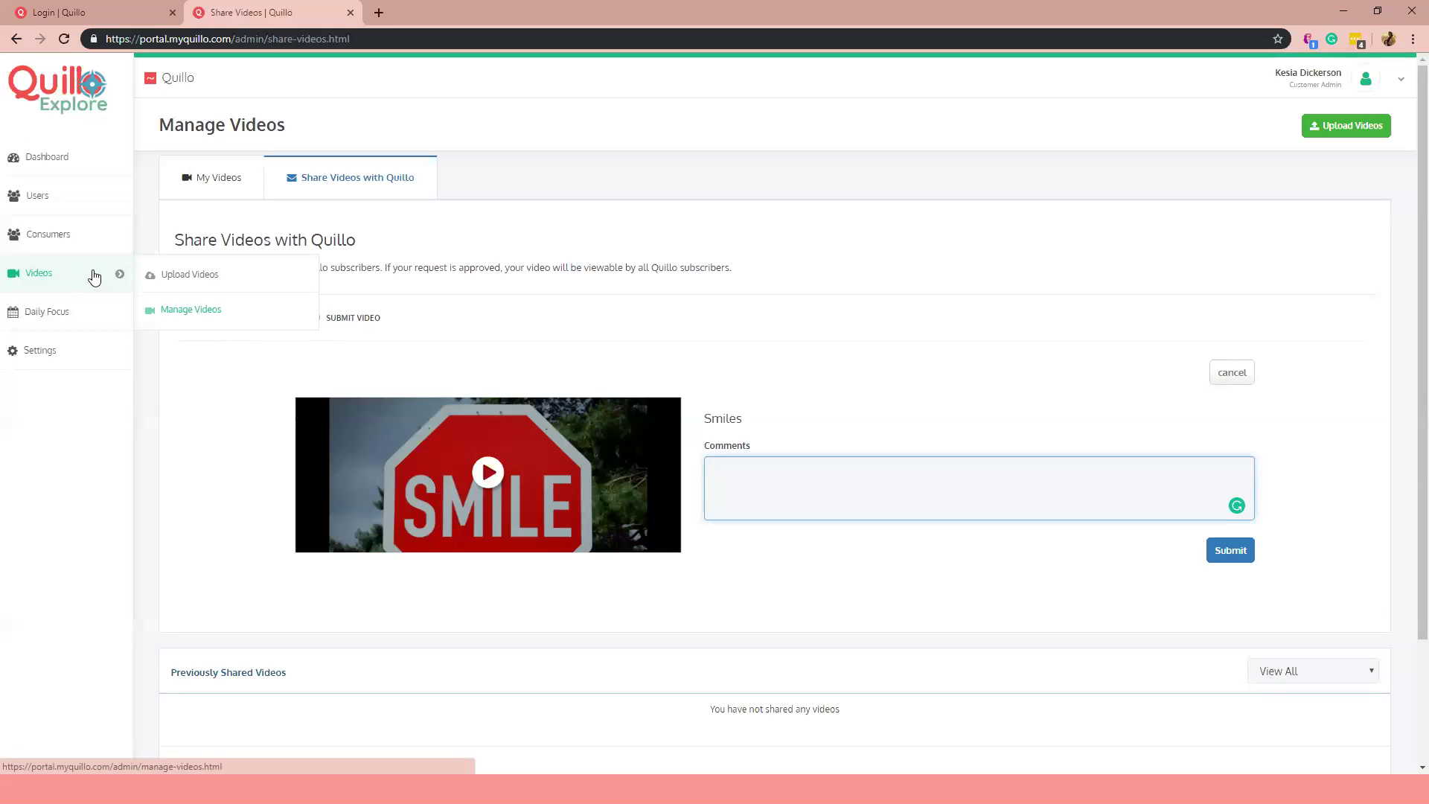
pyautogui.click(94, 277)
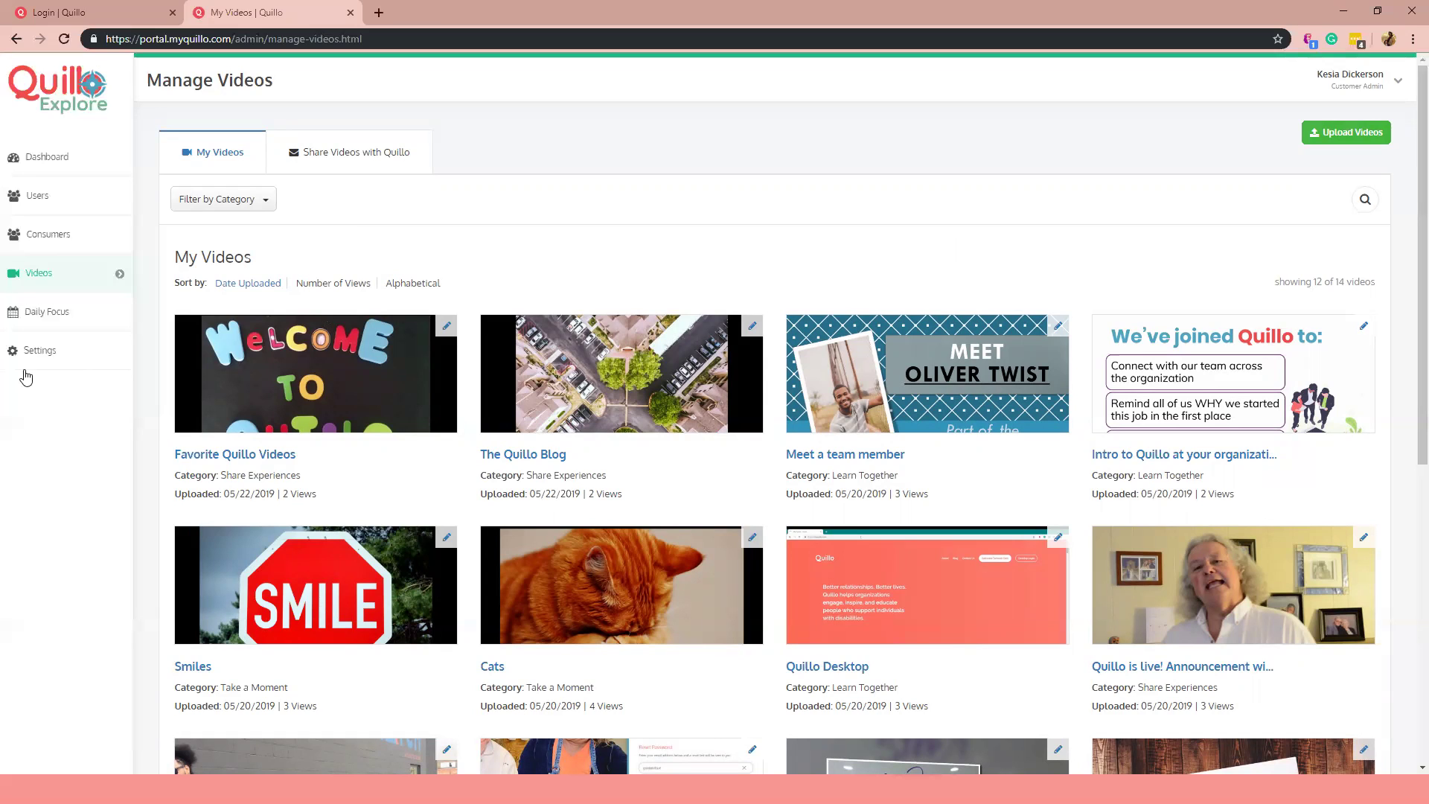
# - Open the Daily Focus page and view the videos scheduled for June 20 and June 18, 2019
pyautogui.click(31, 321)
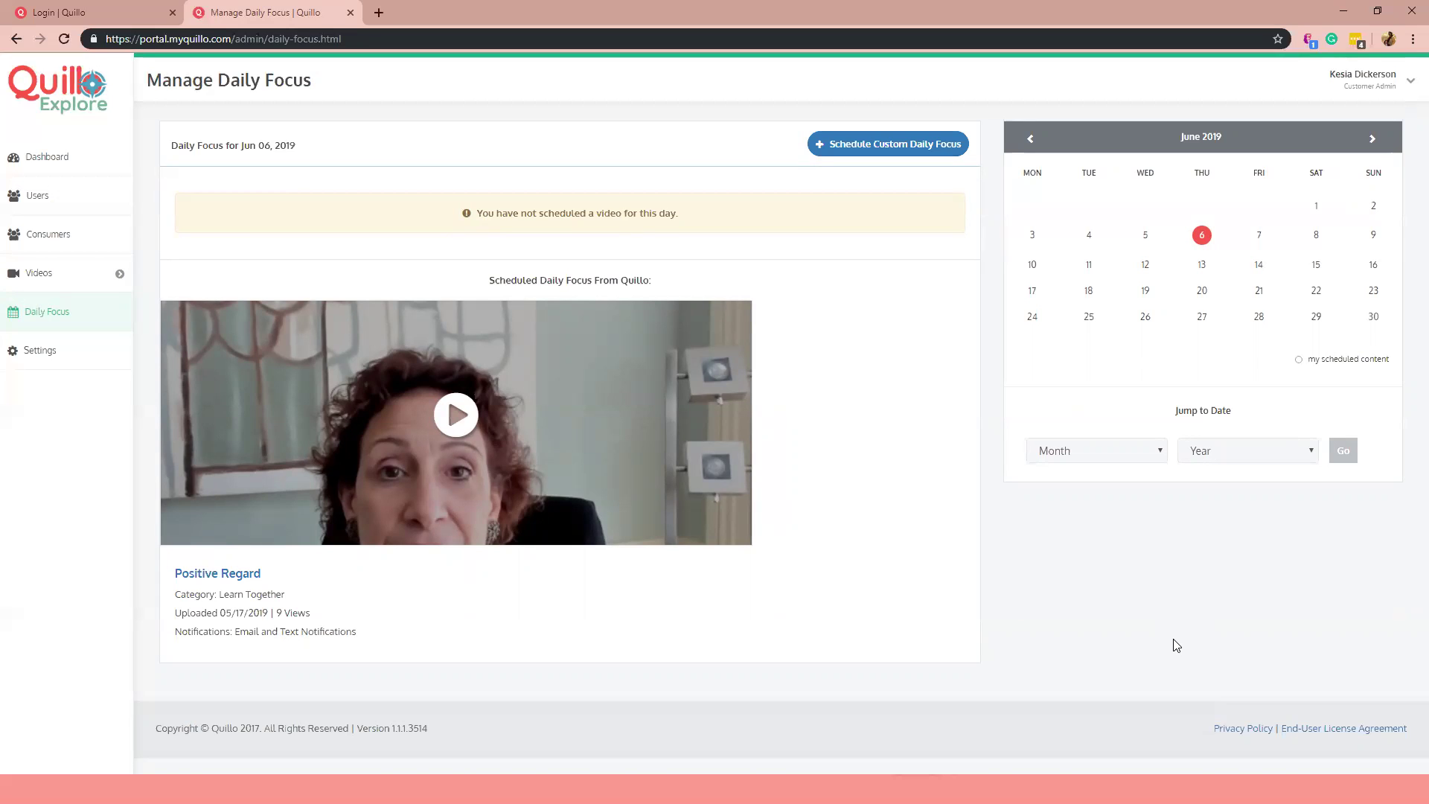
pyautogui.click(1202, 287)
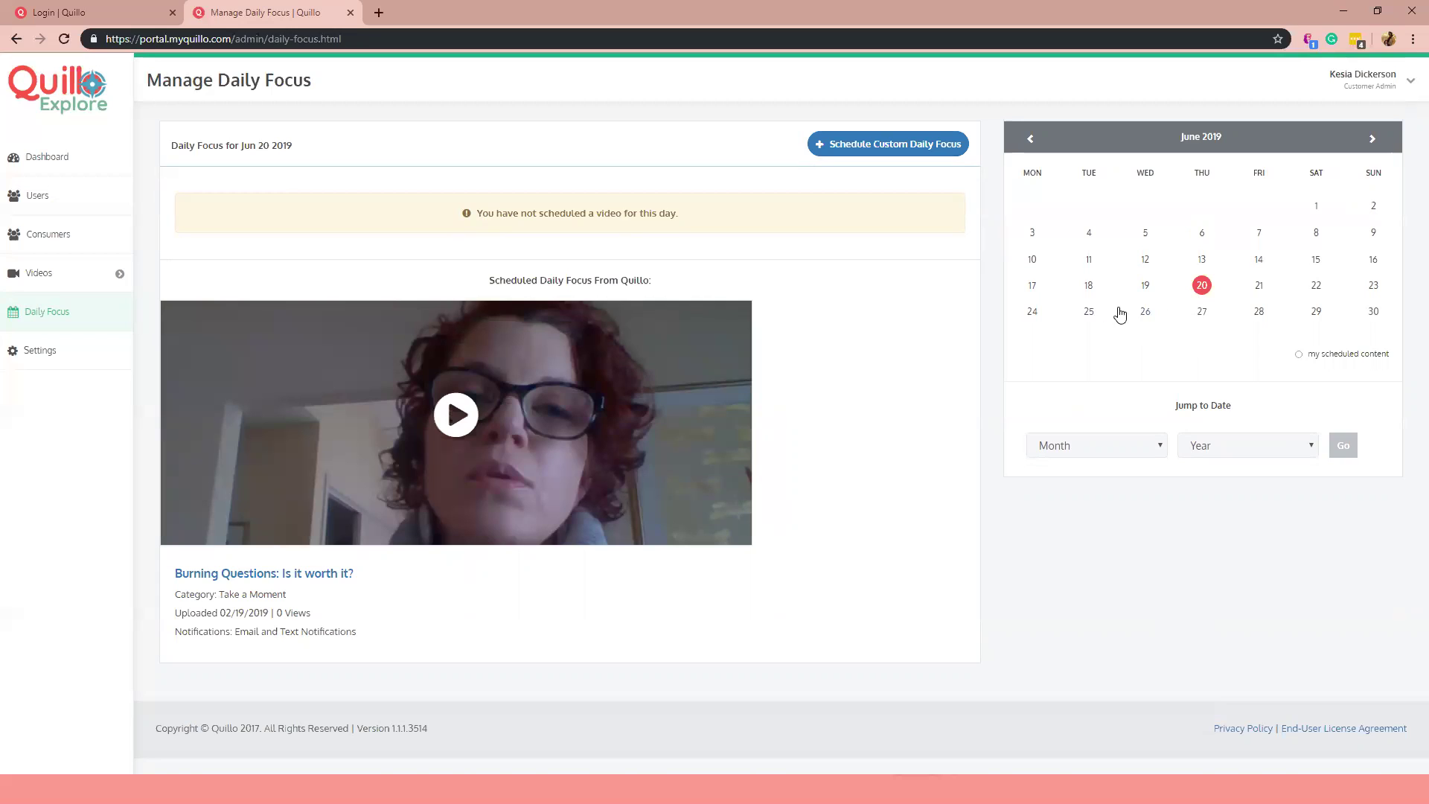
pyautogui.click(1089, 291)
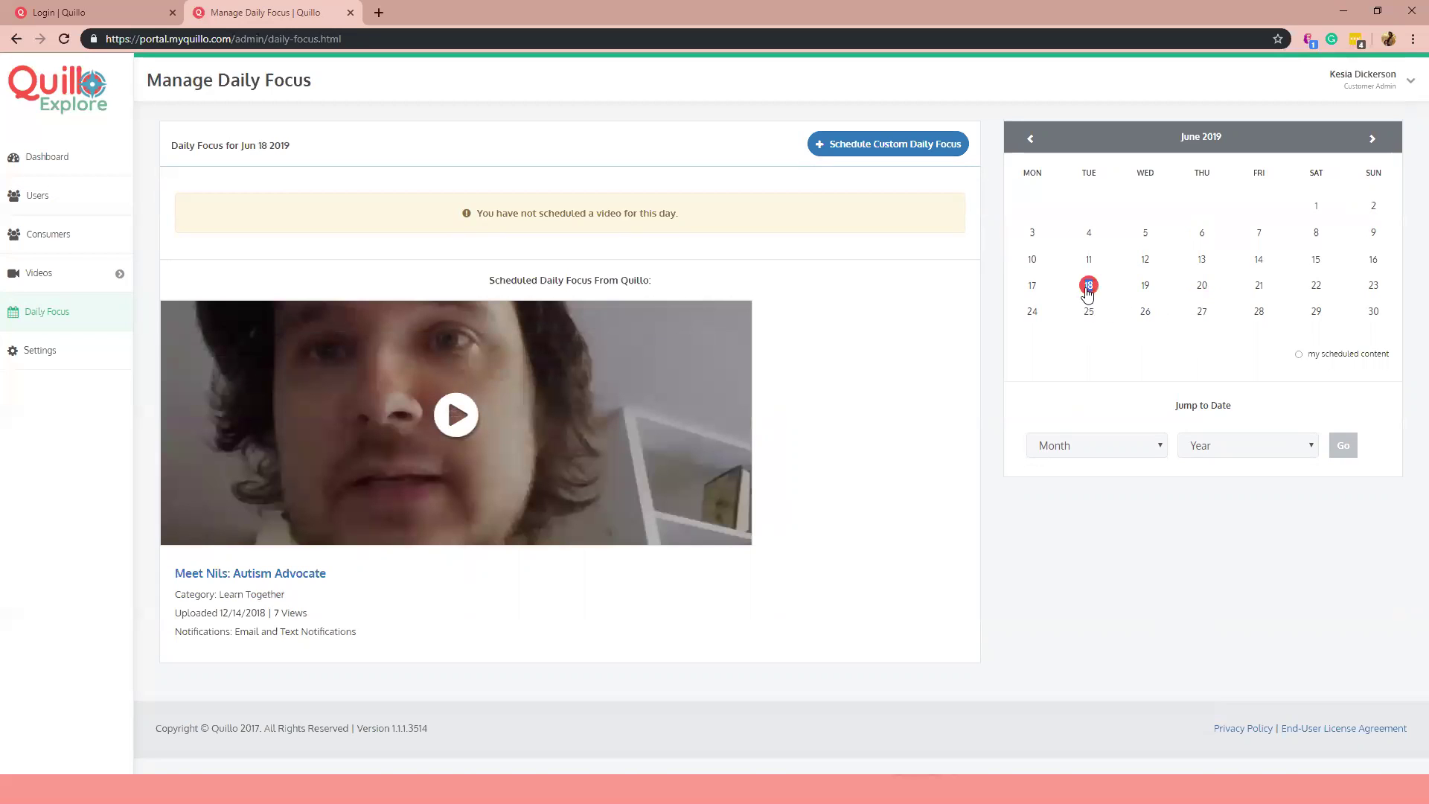
# - Start a custom Daily Focus for June 29, 2019 and select the Cats video for it
pyautogui.click(1317, 314)
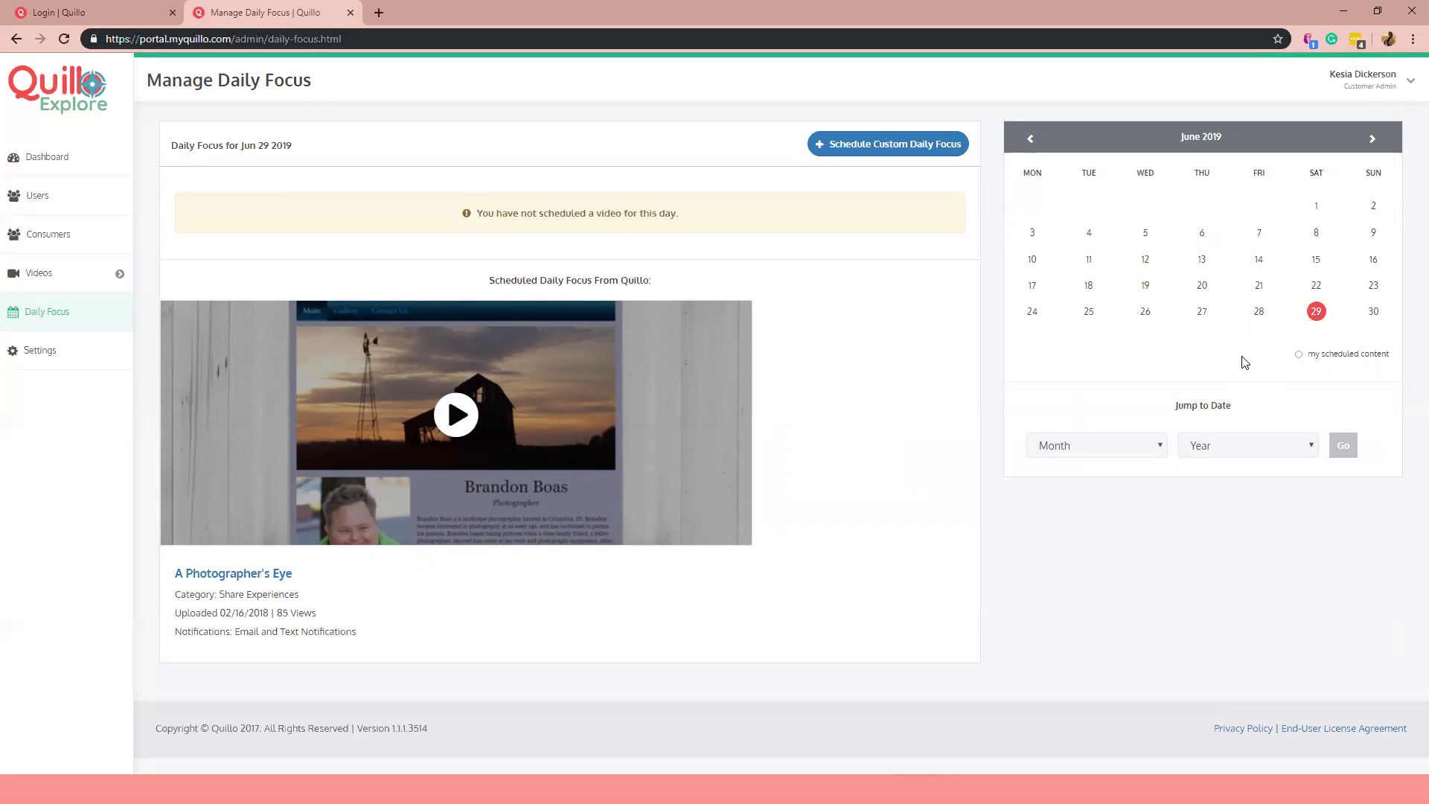
pyautogui.click(895, 161)
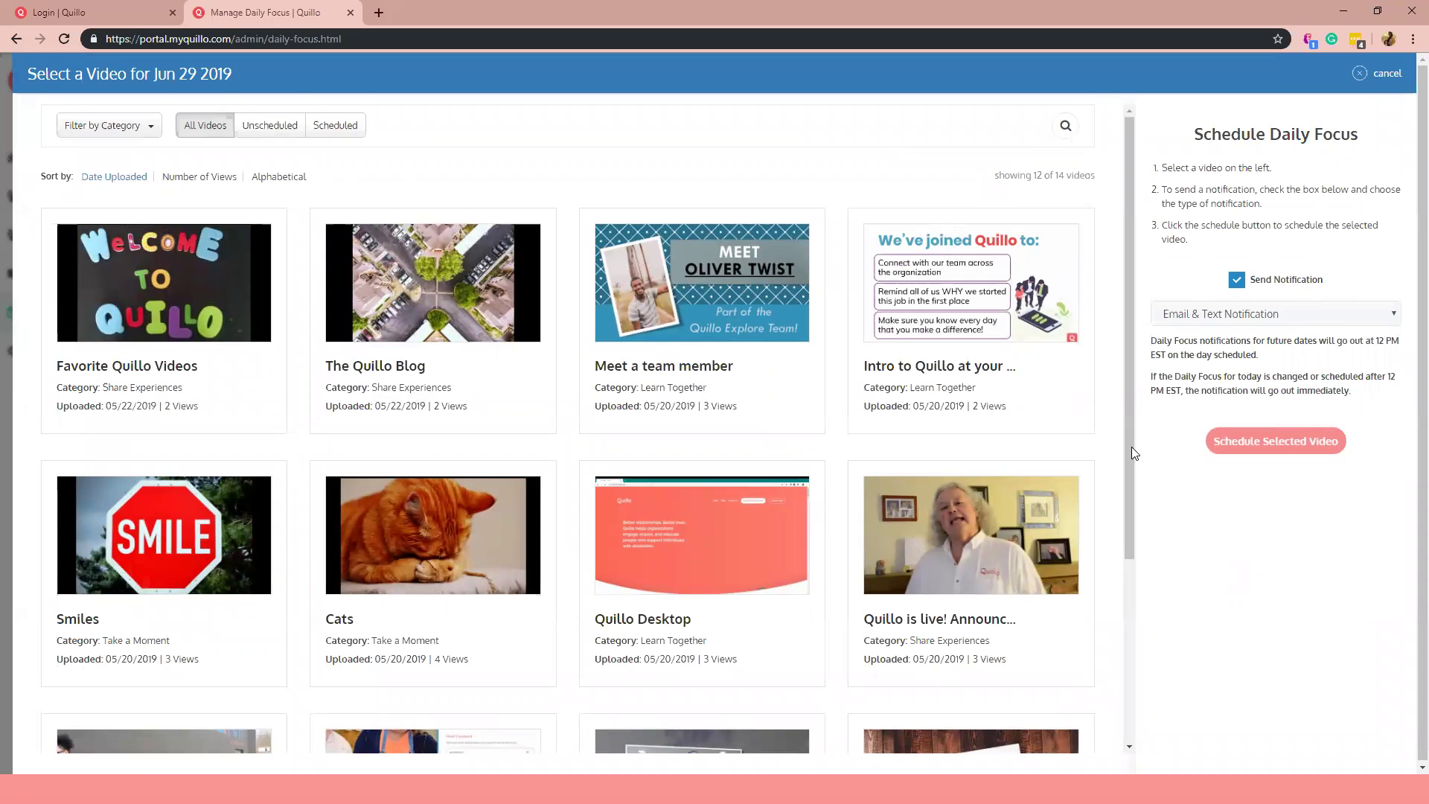
pyautogui.moveTo(1130, 451); pyautogui.dragTo(1130, 481)
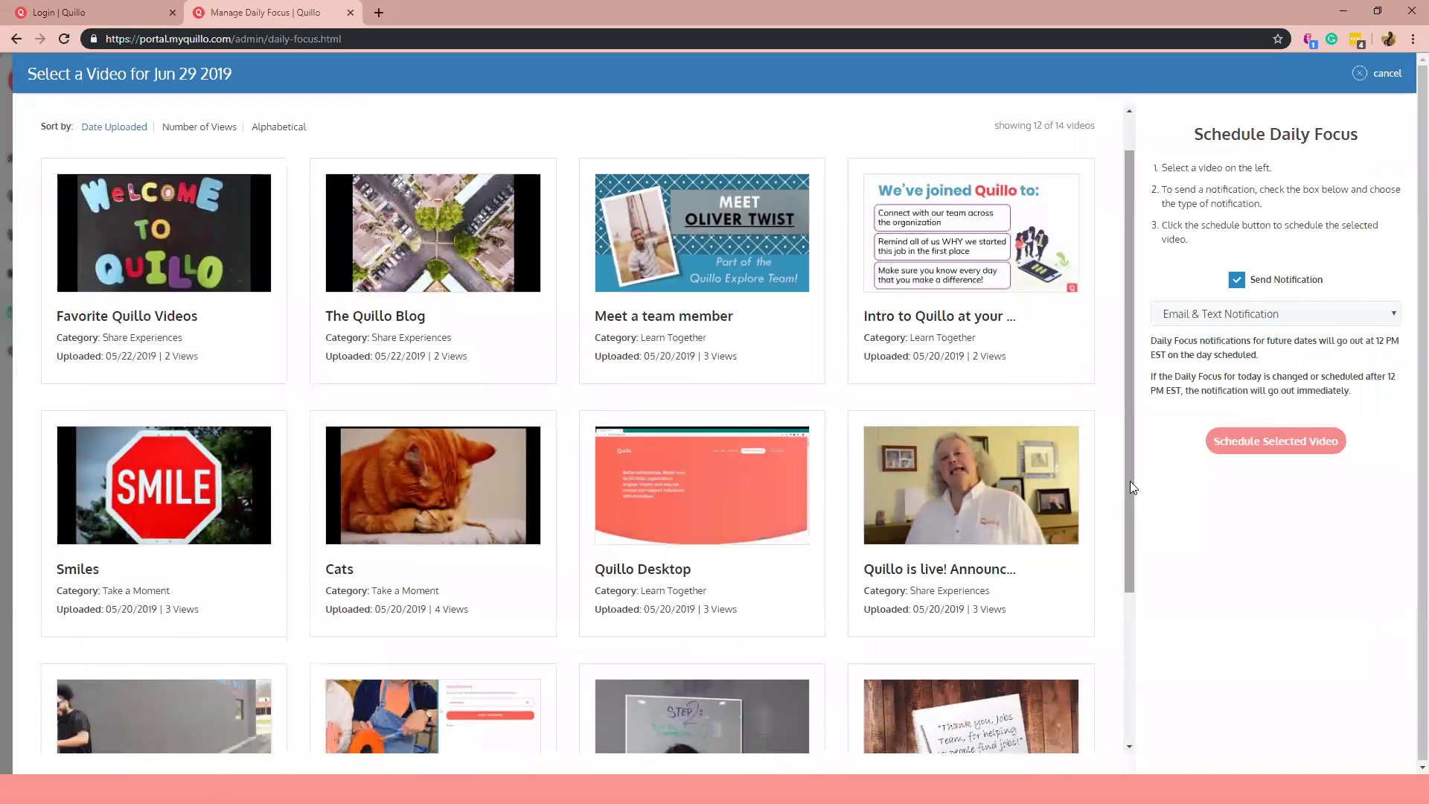
pyautogui.click(461, 521)
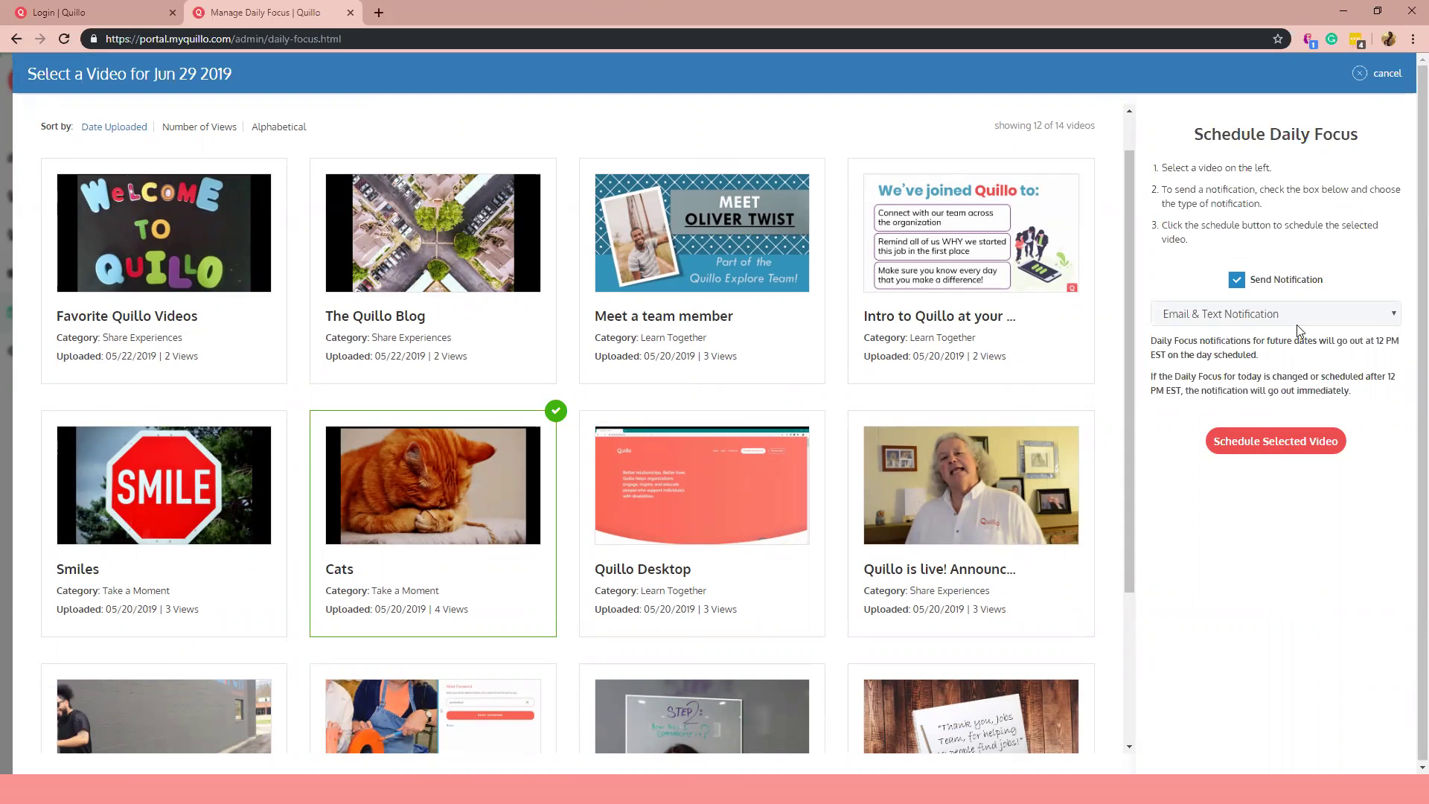
# - Keep Send Notification enabled with Email & Text Notification, and schedule the selected Cats video
pyautogui.click(1237, 281)
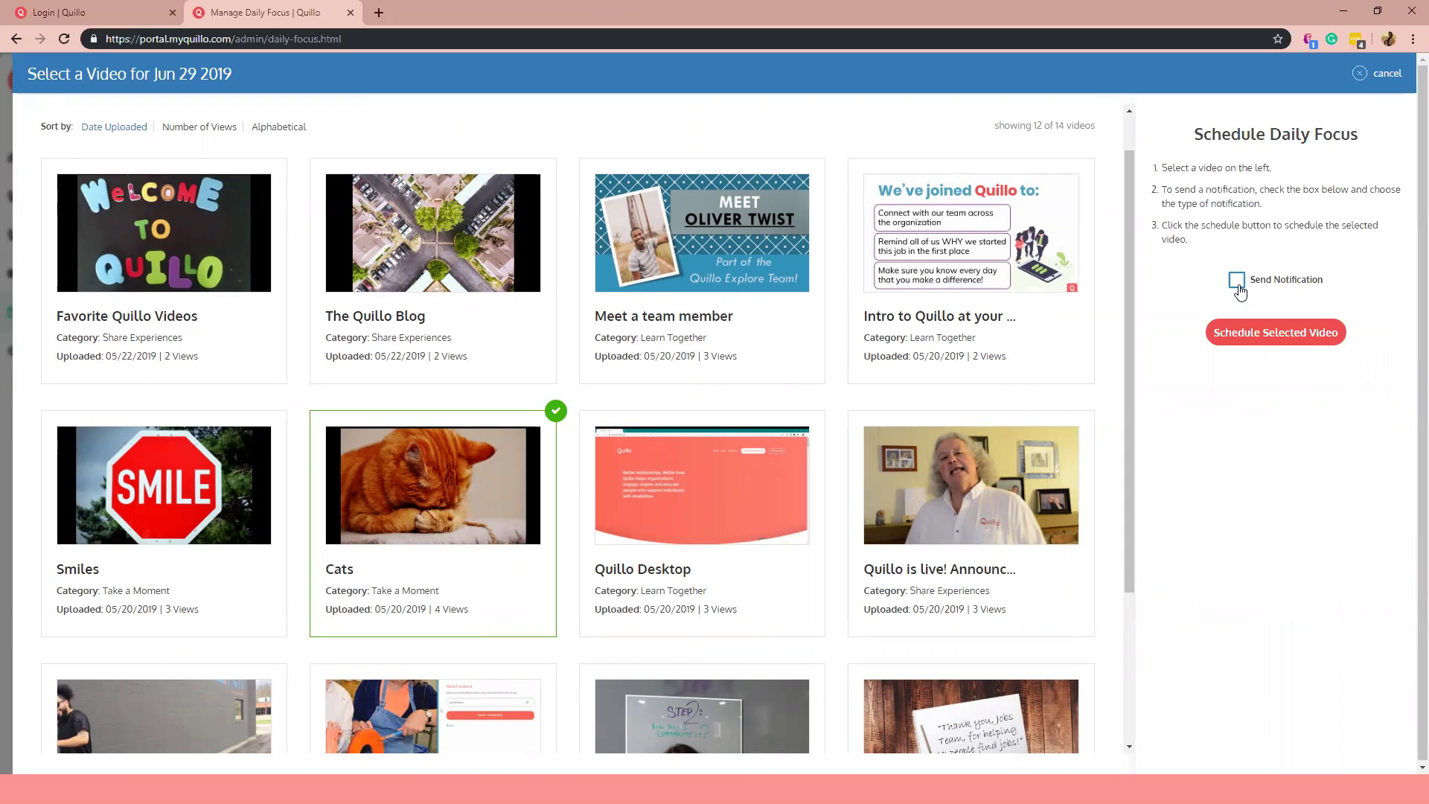
pyautogui.click(1237, 282)
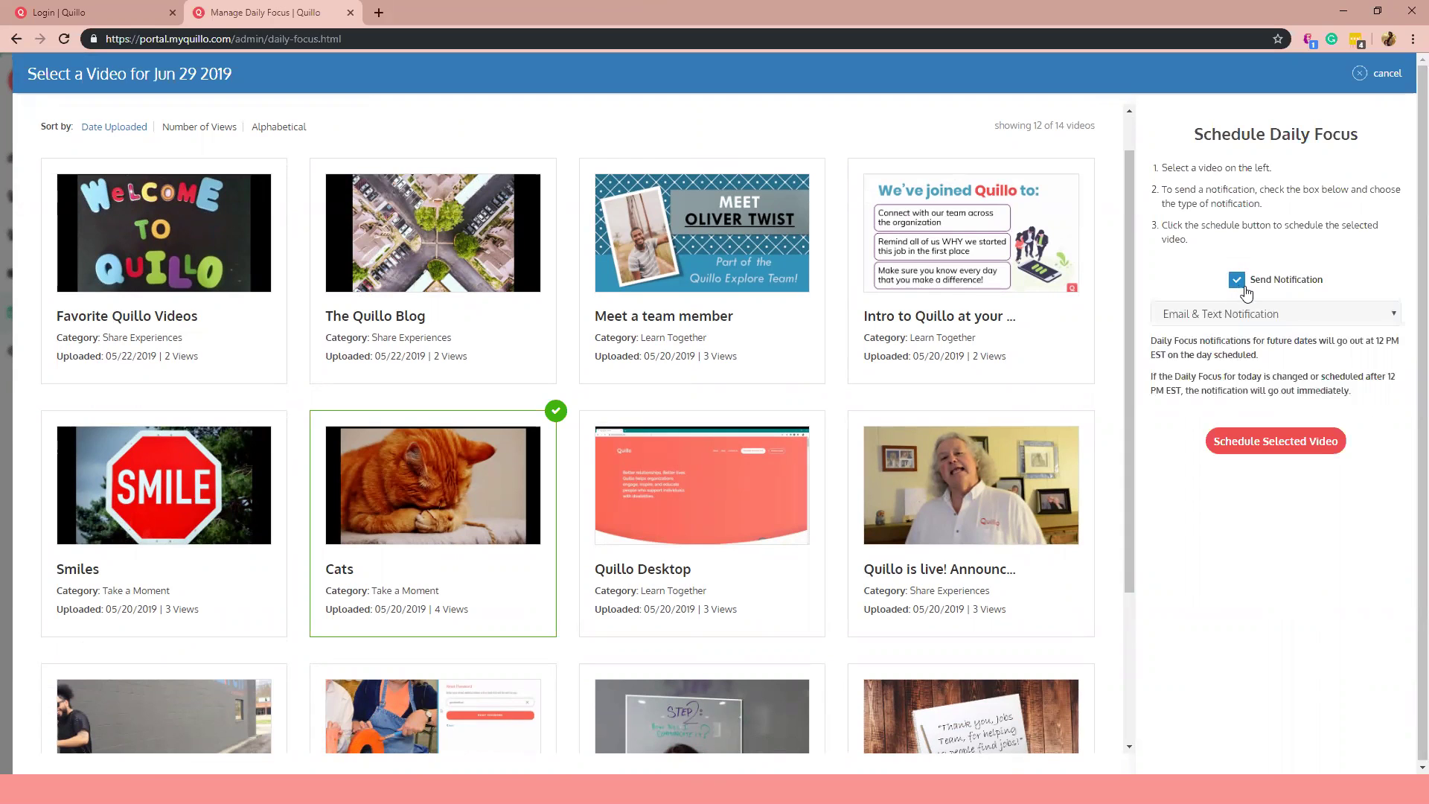
pyautogui.click(1376, 316)
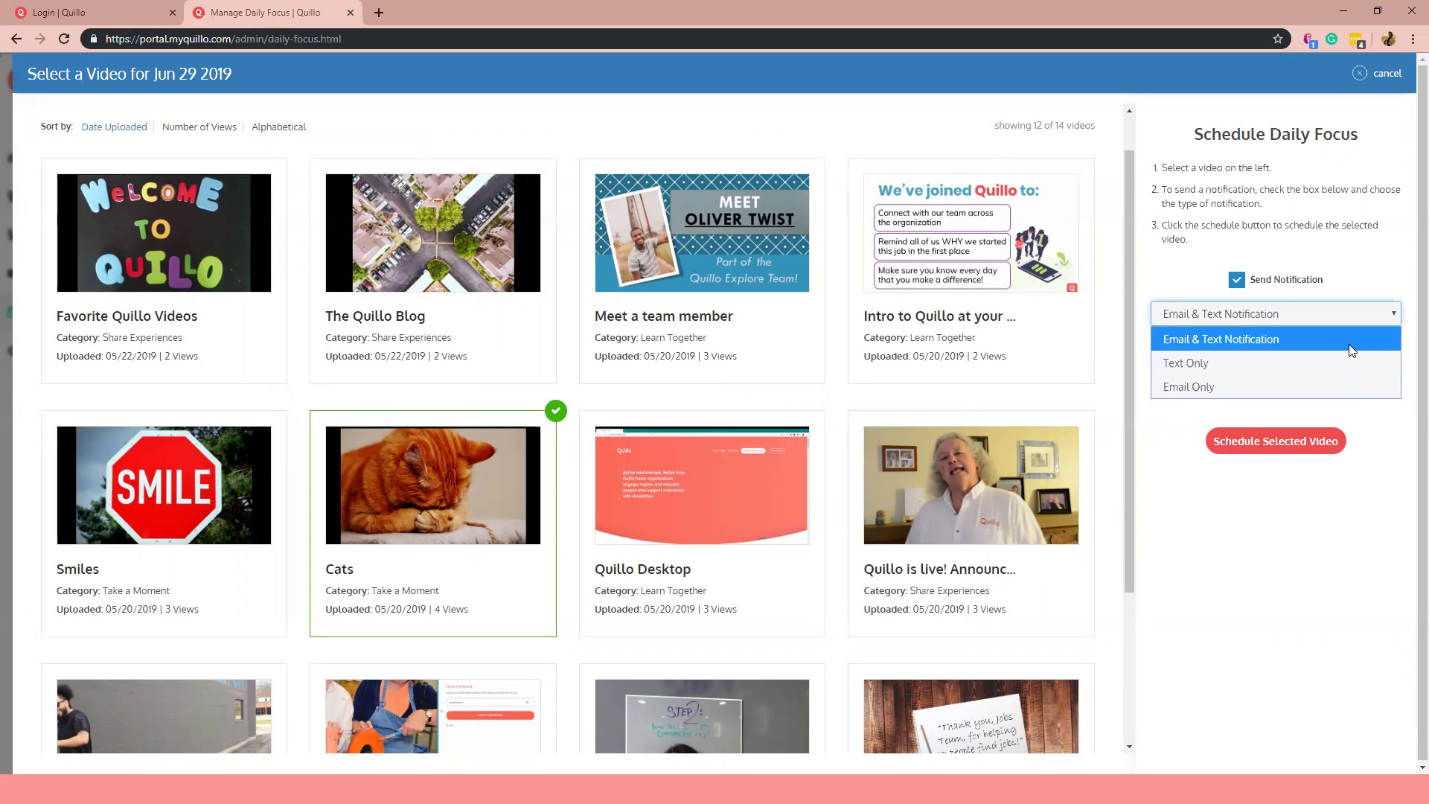
pyautogui.click(1348, 341)
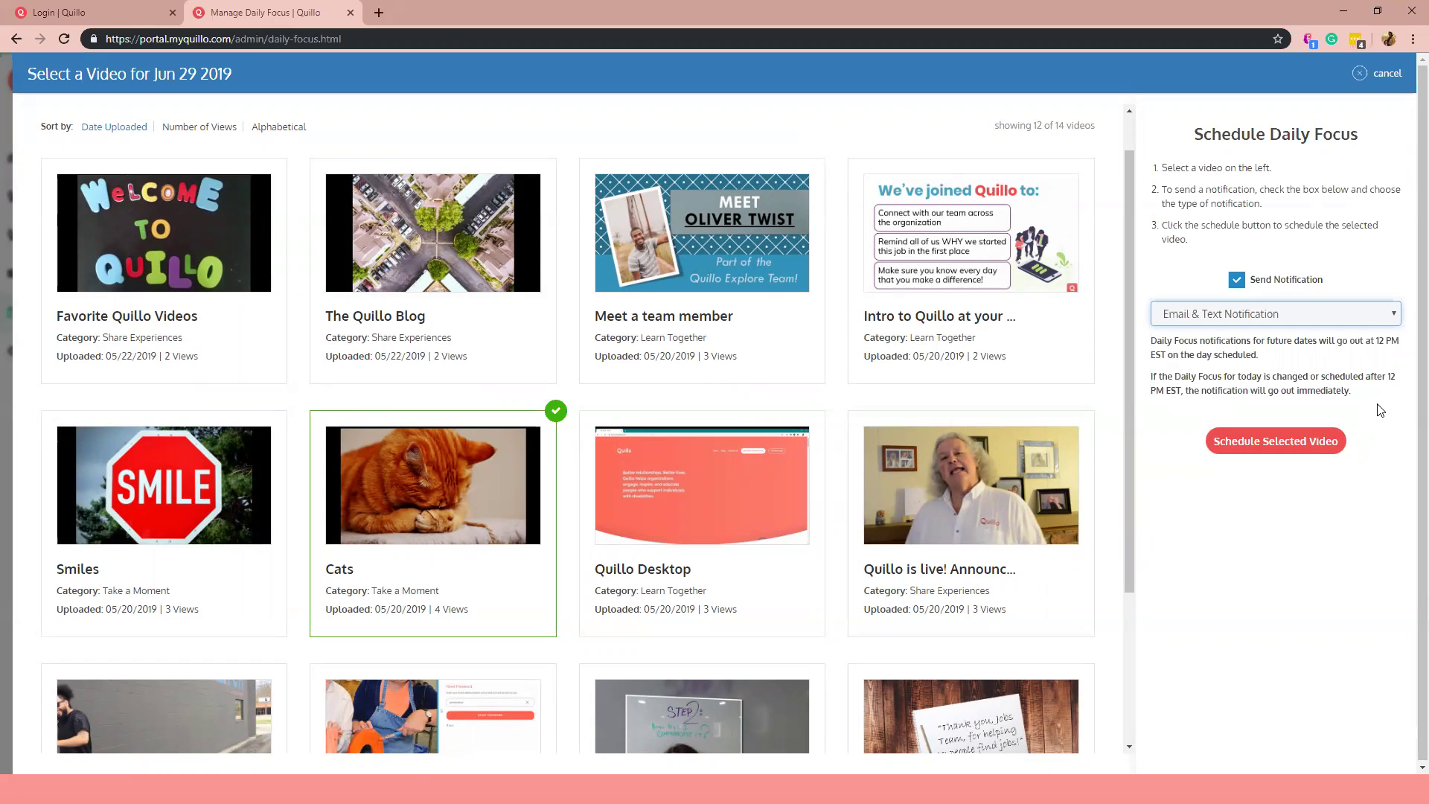
pyautogui.click(1265, 445)
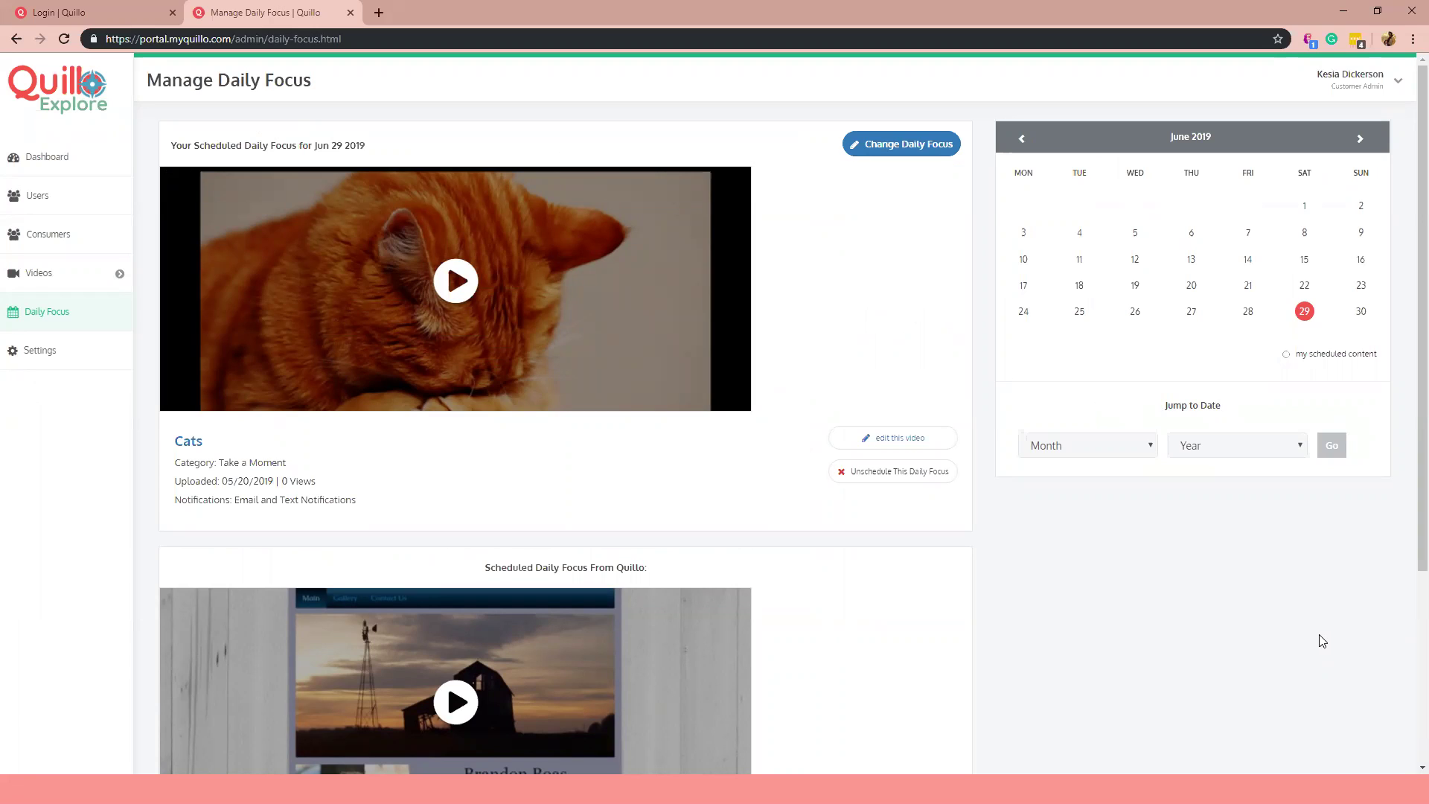
# - View the Daily Focus scheduled for June 6, 2019
pyautogui.click(1192, 238)
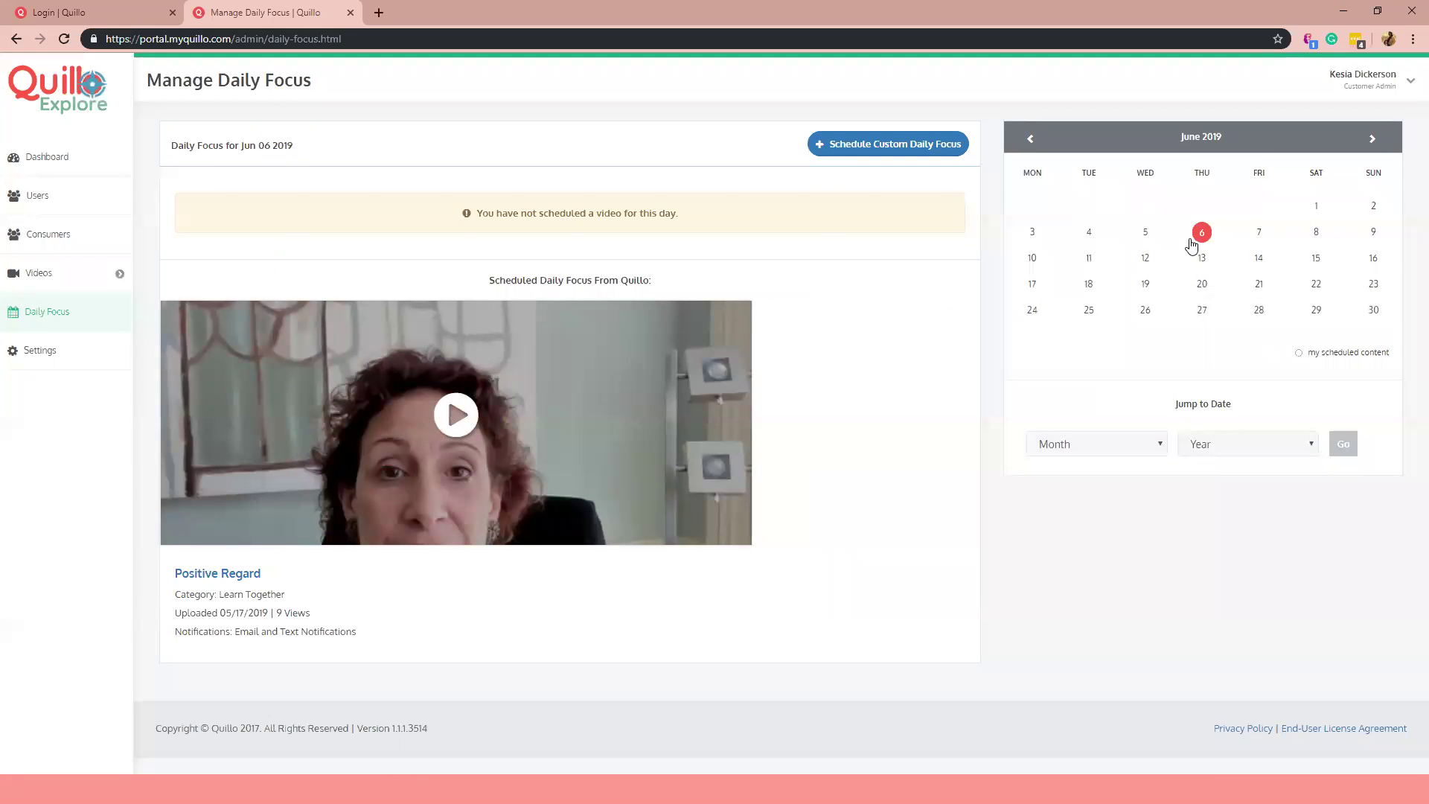
pyautogui.click(882, 150)
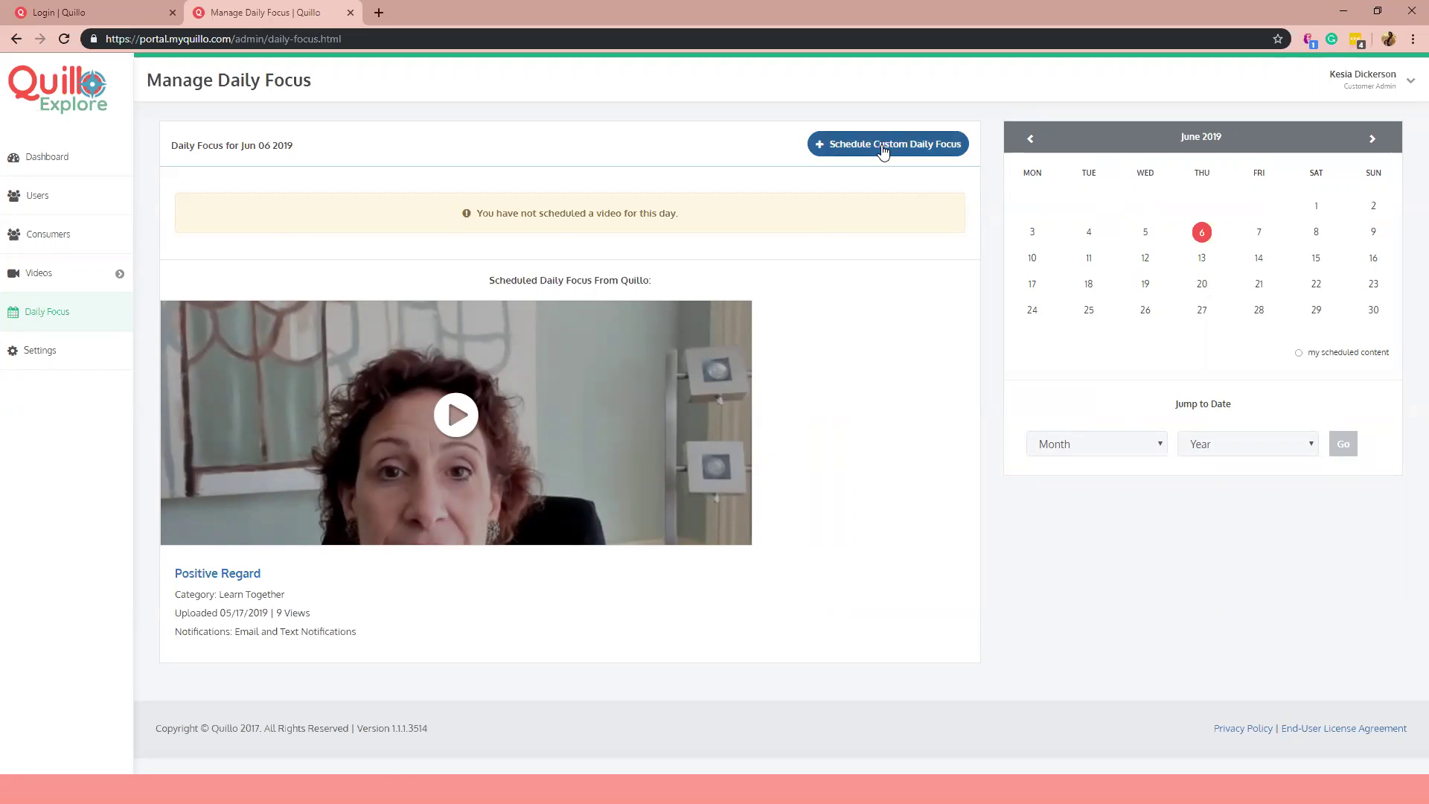
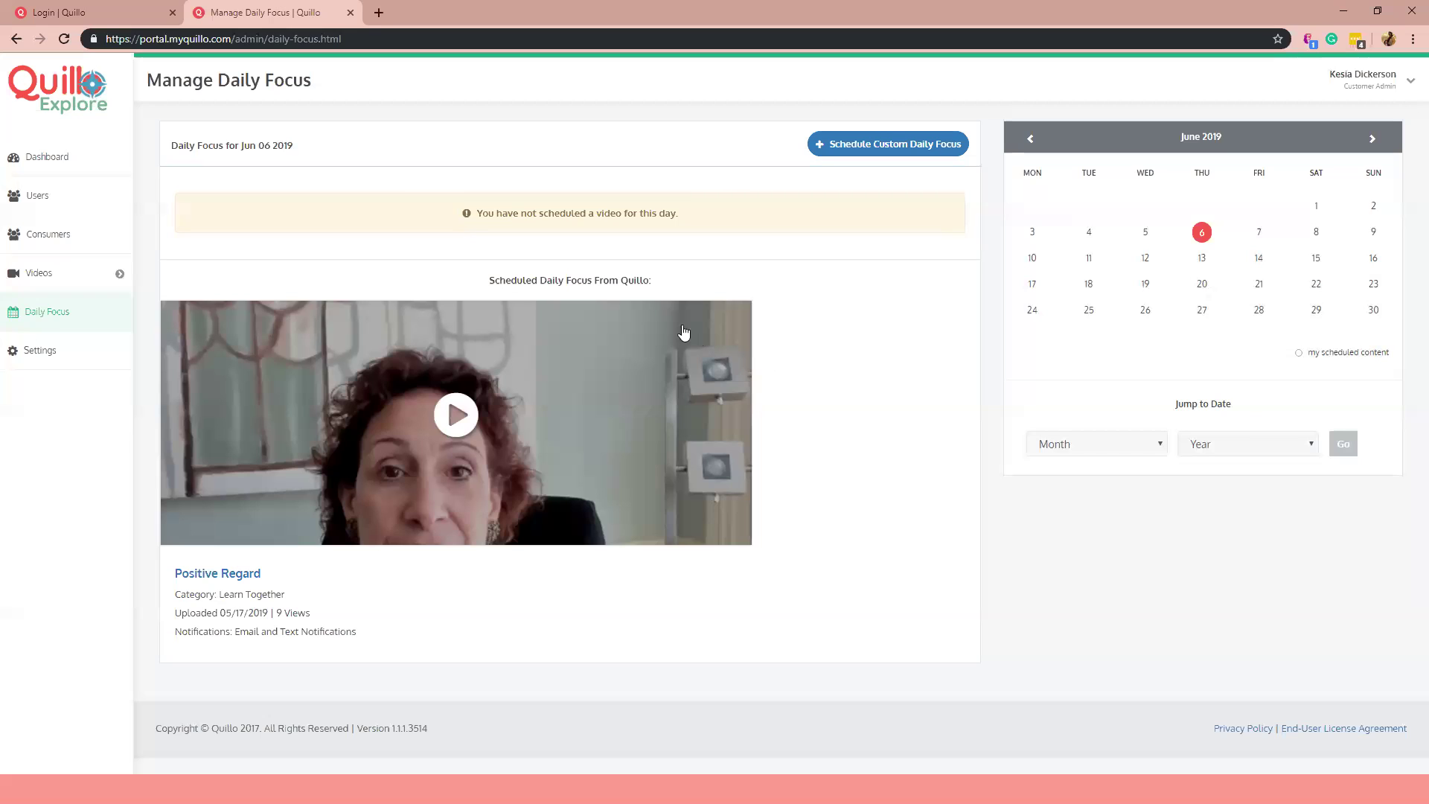
# - Open the Dashboard and examine the likes and views by category, the Top Videos list and its sort options
pyautogui.click(73, 173)
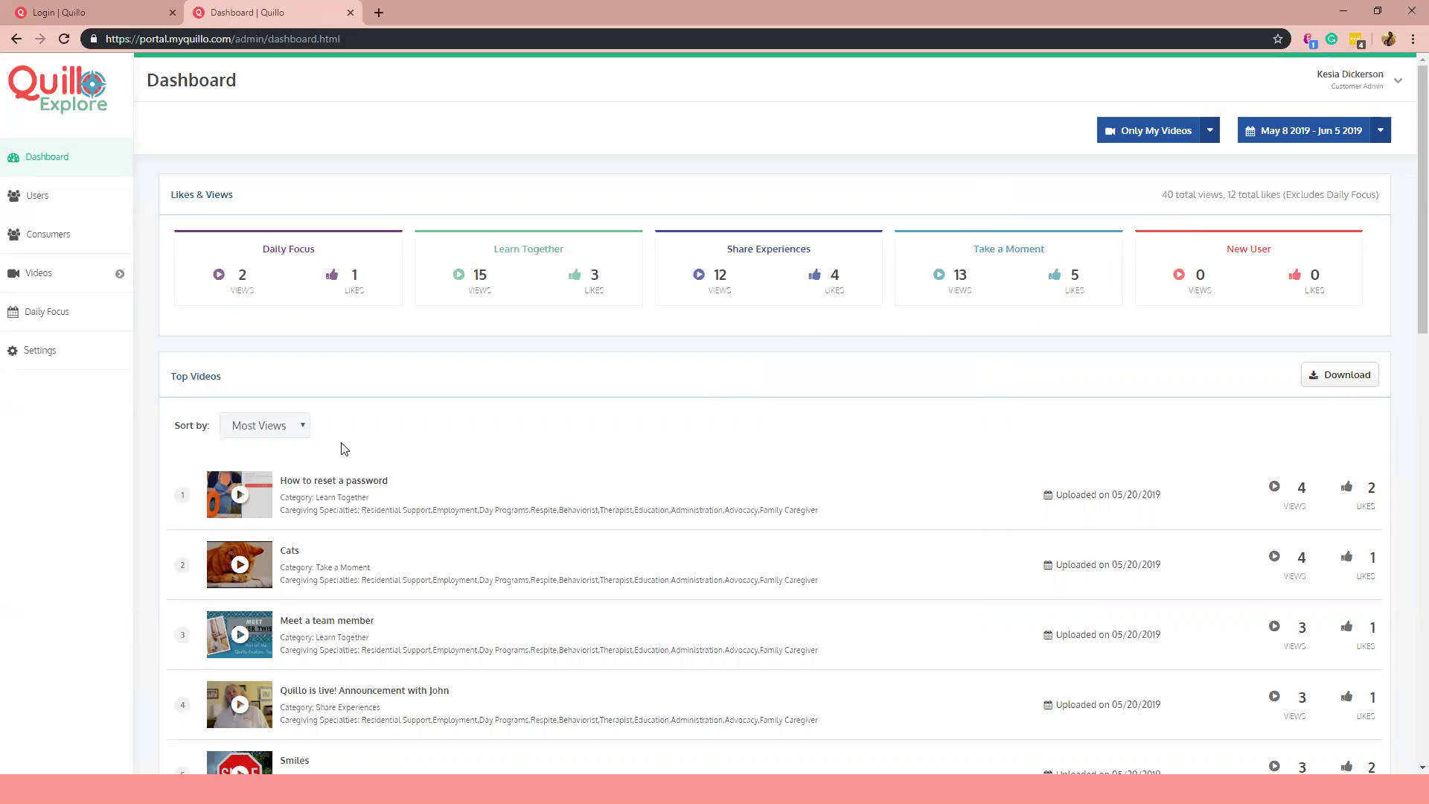
pyautogui.click(301, 430)
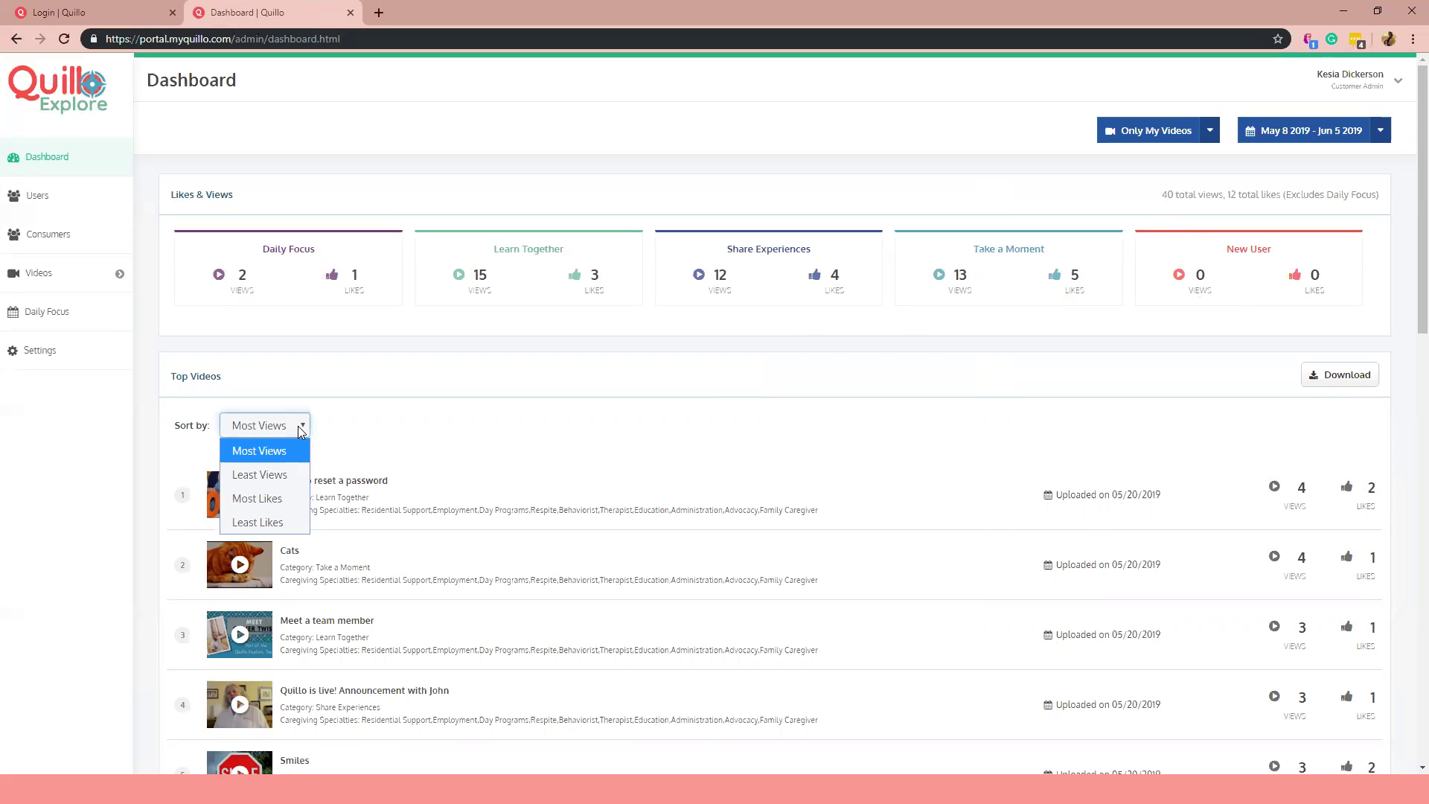
pyautogui.click(298, 427)
pyautogui.scroll(-1, 543, 459)
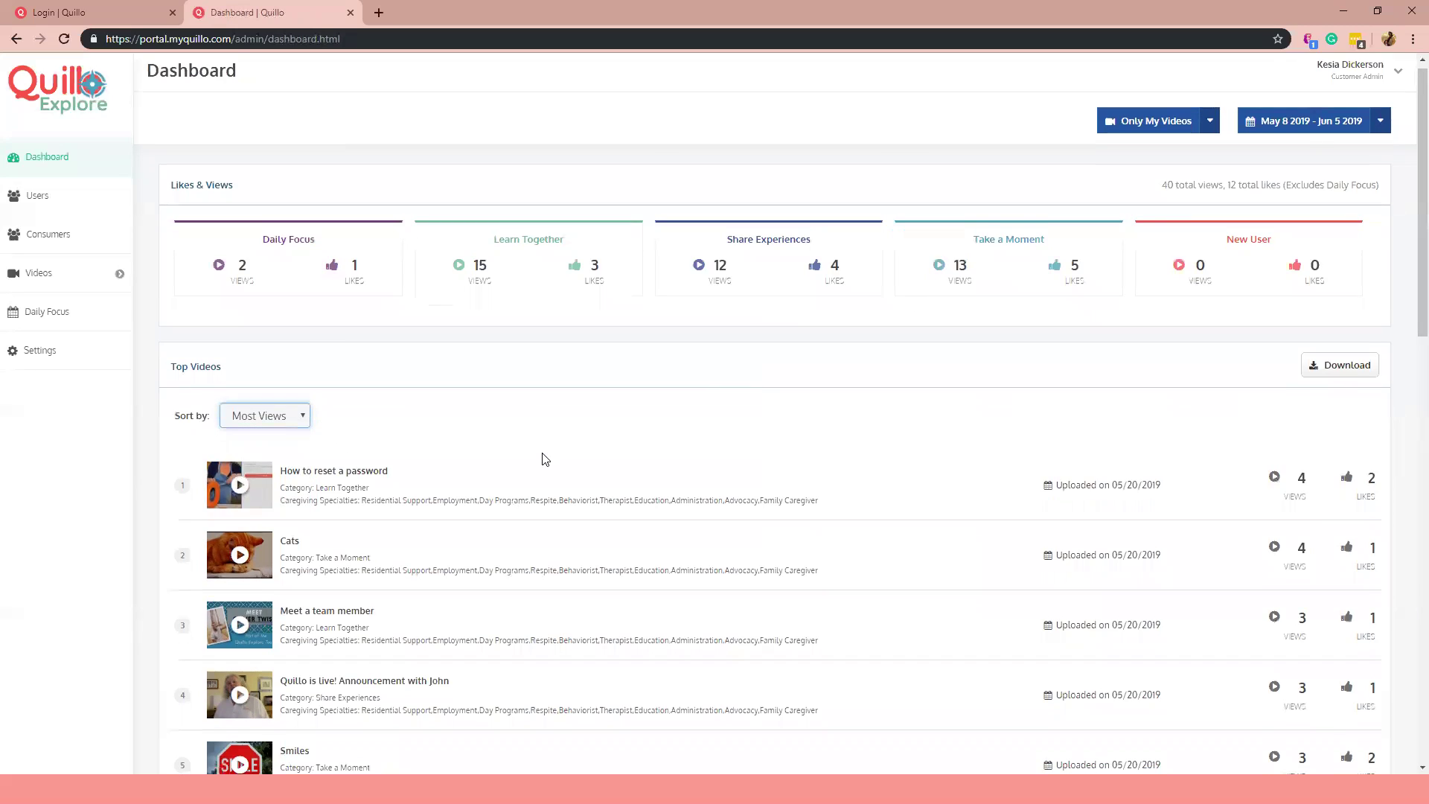
pyautogui.scroll(-2, 545, 460)
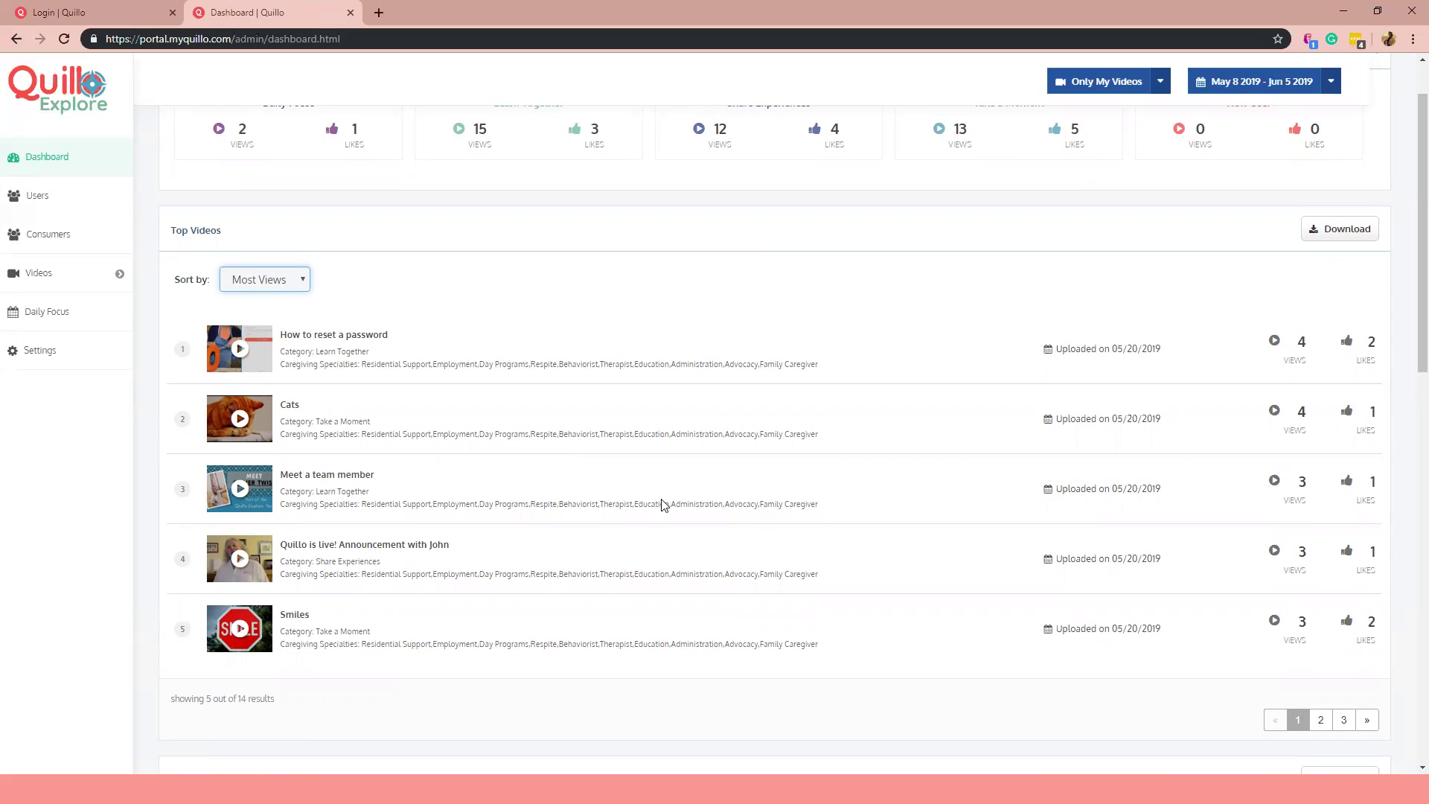
pyautogui.click(1062, 696)
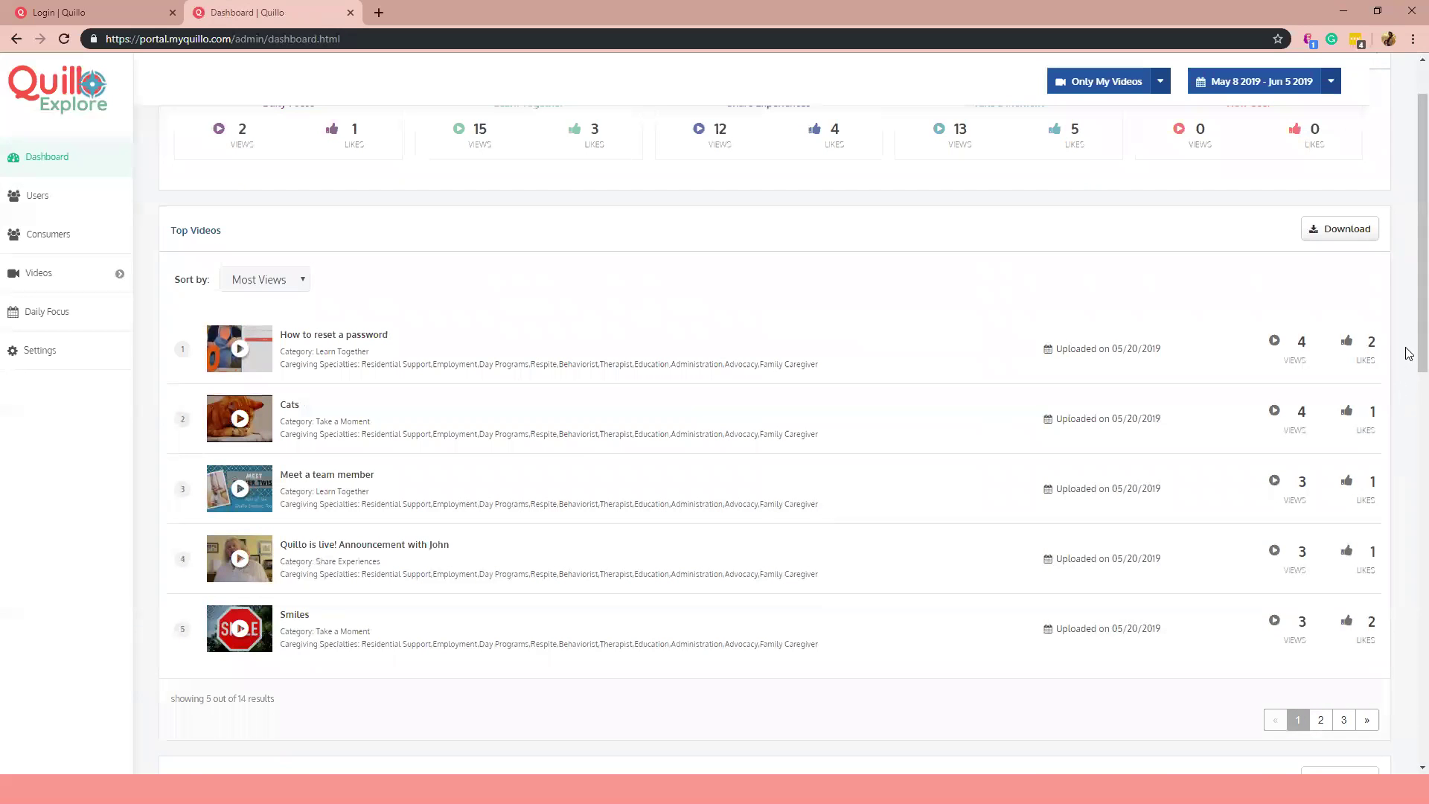
pyautogui.scroll(1, 1409, 338)
pyautogui.scroll(2, 1409, 339)
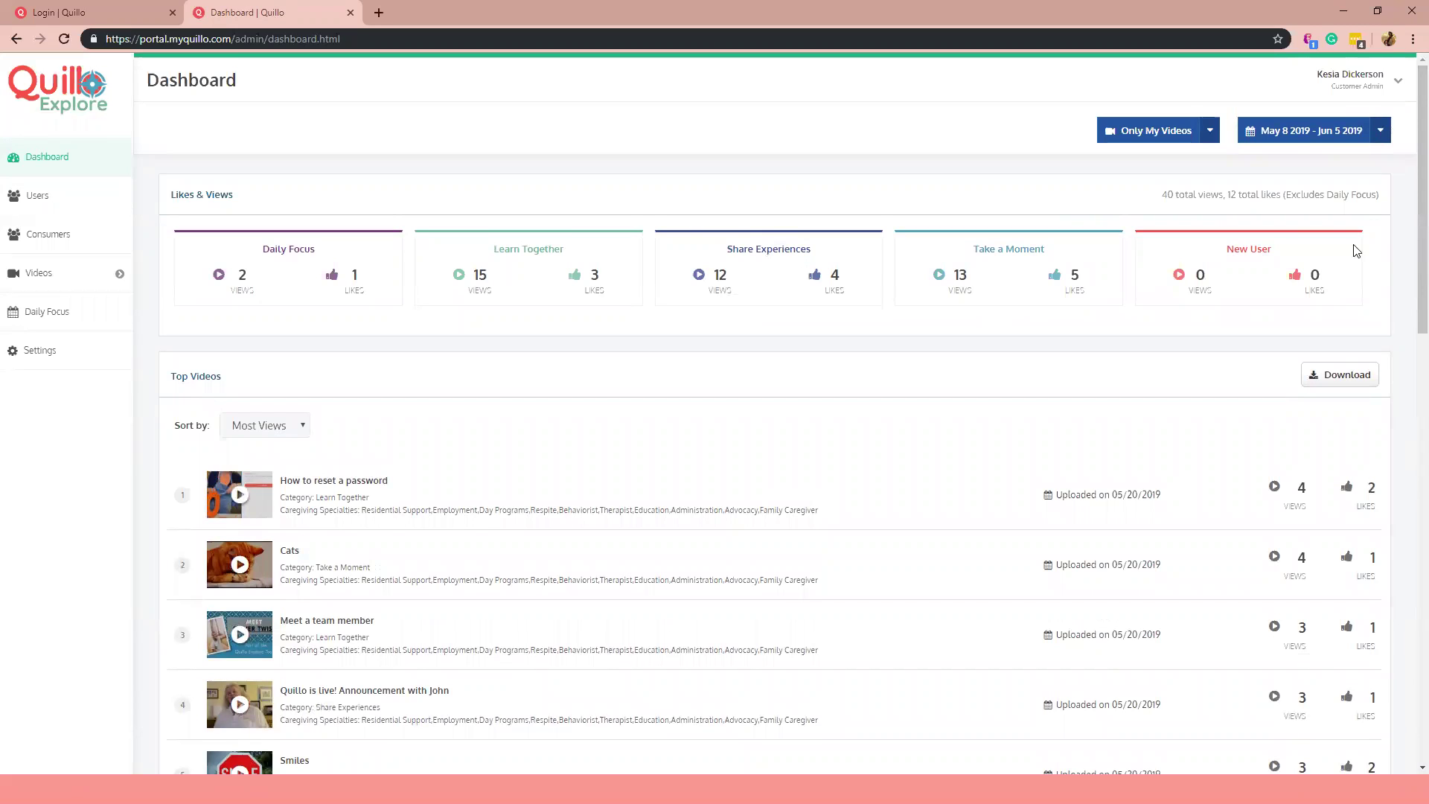
# - Set the dashboard's video filter to Quillo & My Videos and review the Top Videos list
pyautogui.click(1209, 132)
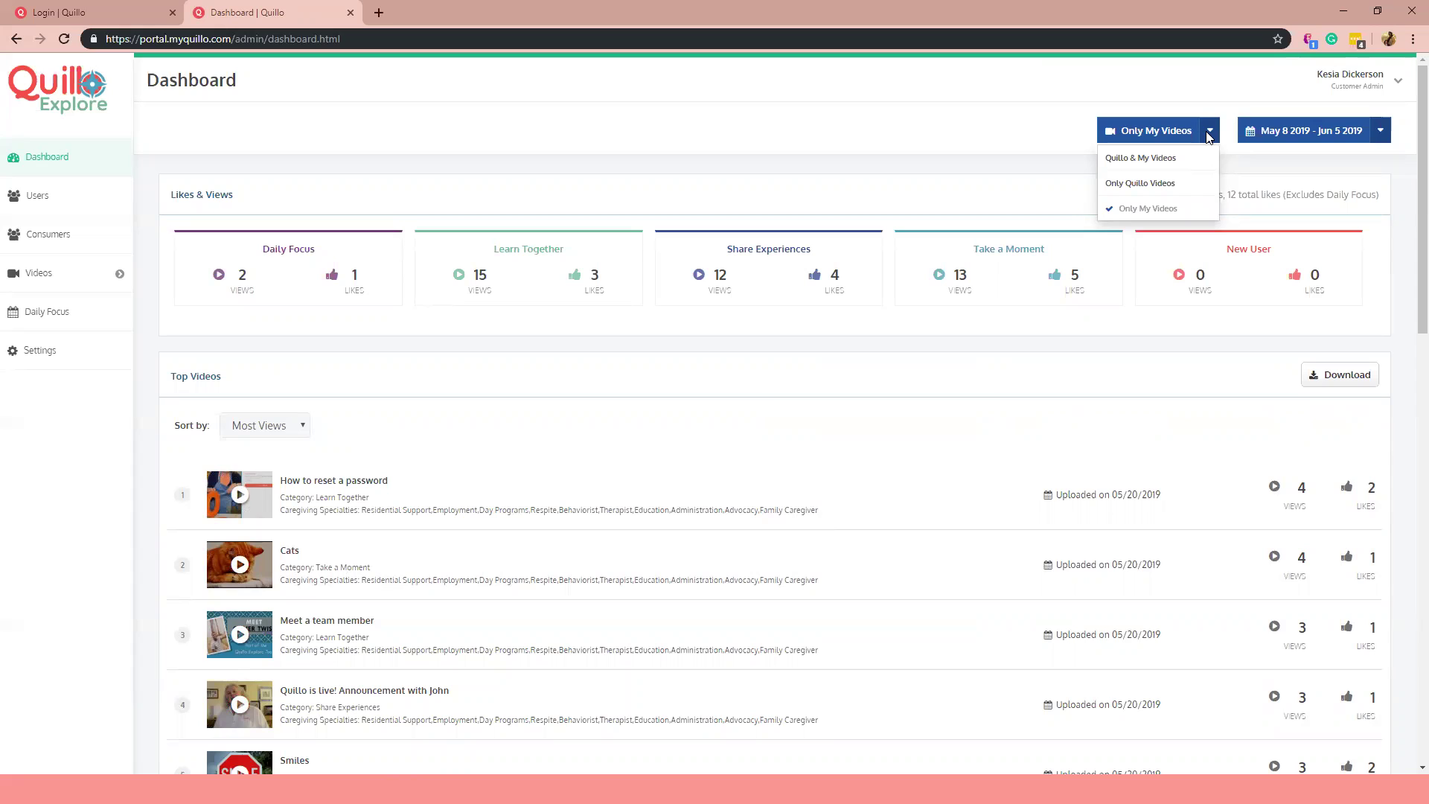
pyautogui.click(1148, 158)
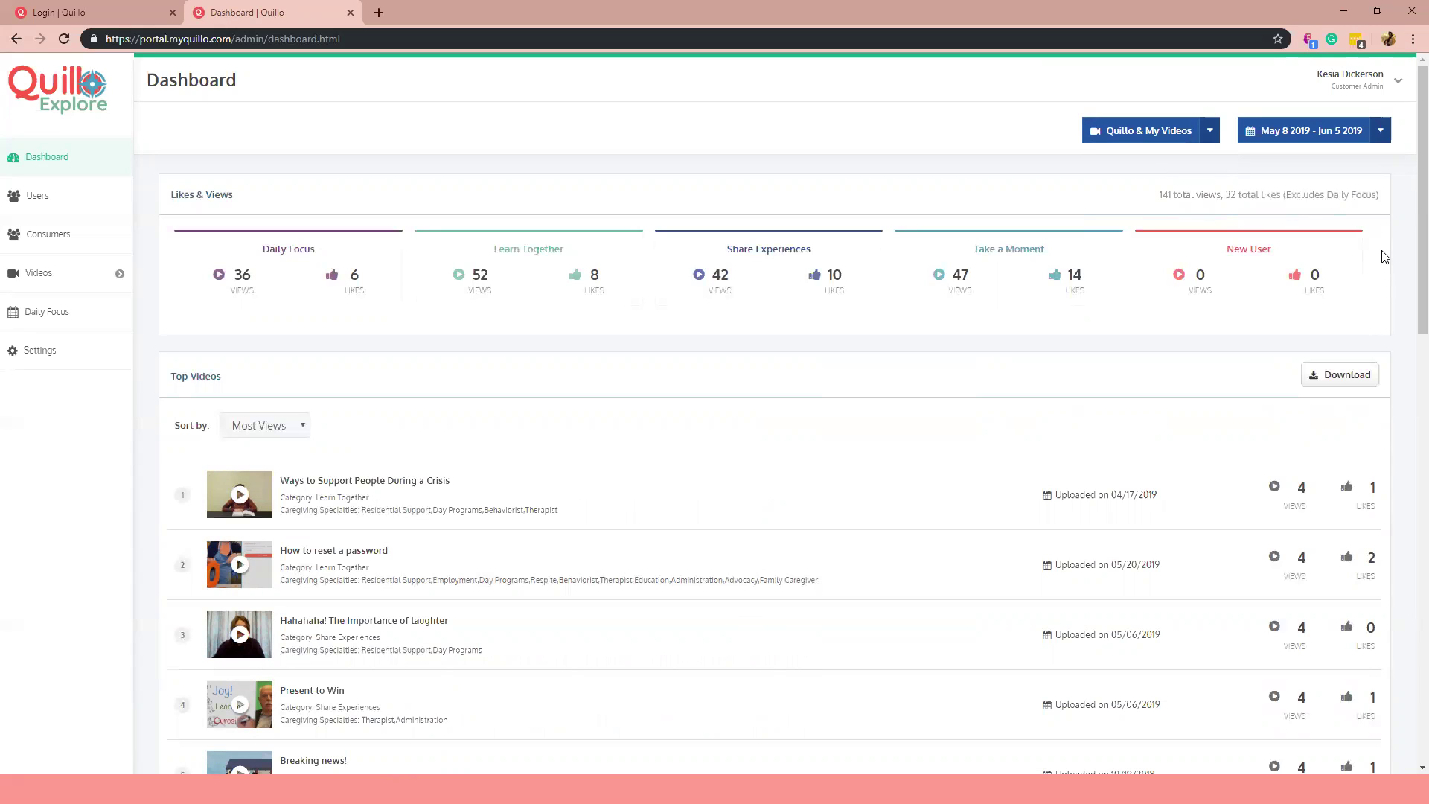
pyautogui.scroll(-2, 1409, 224)
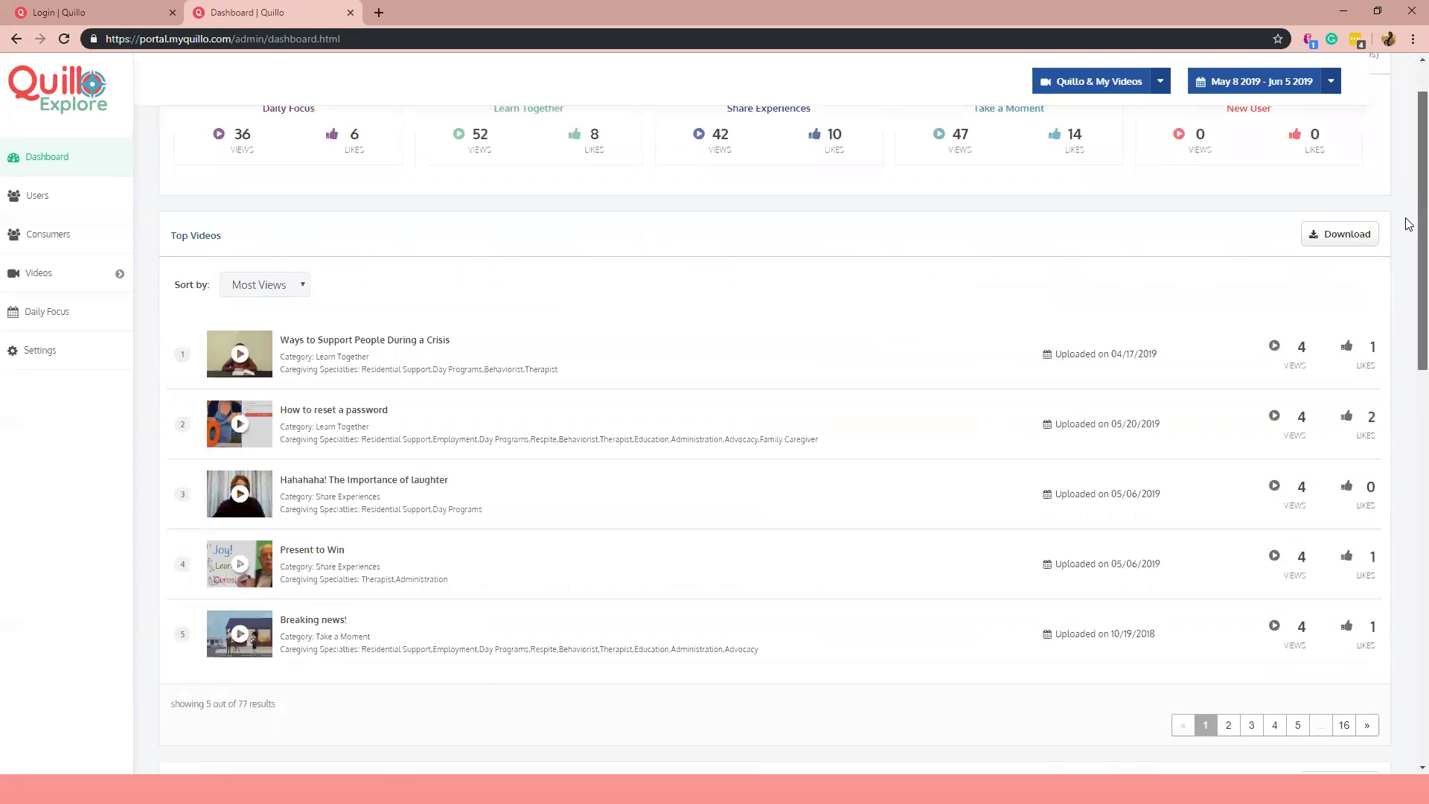
pyautogui.scroll(2, 1409, 224)
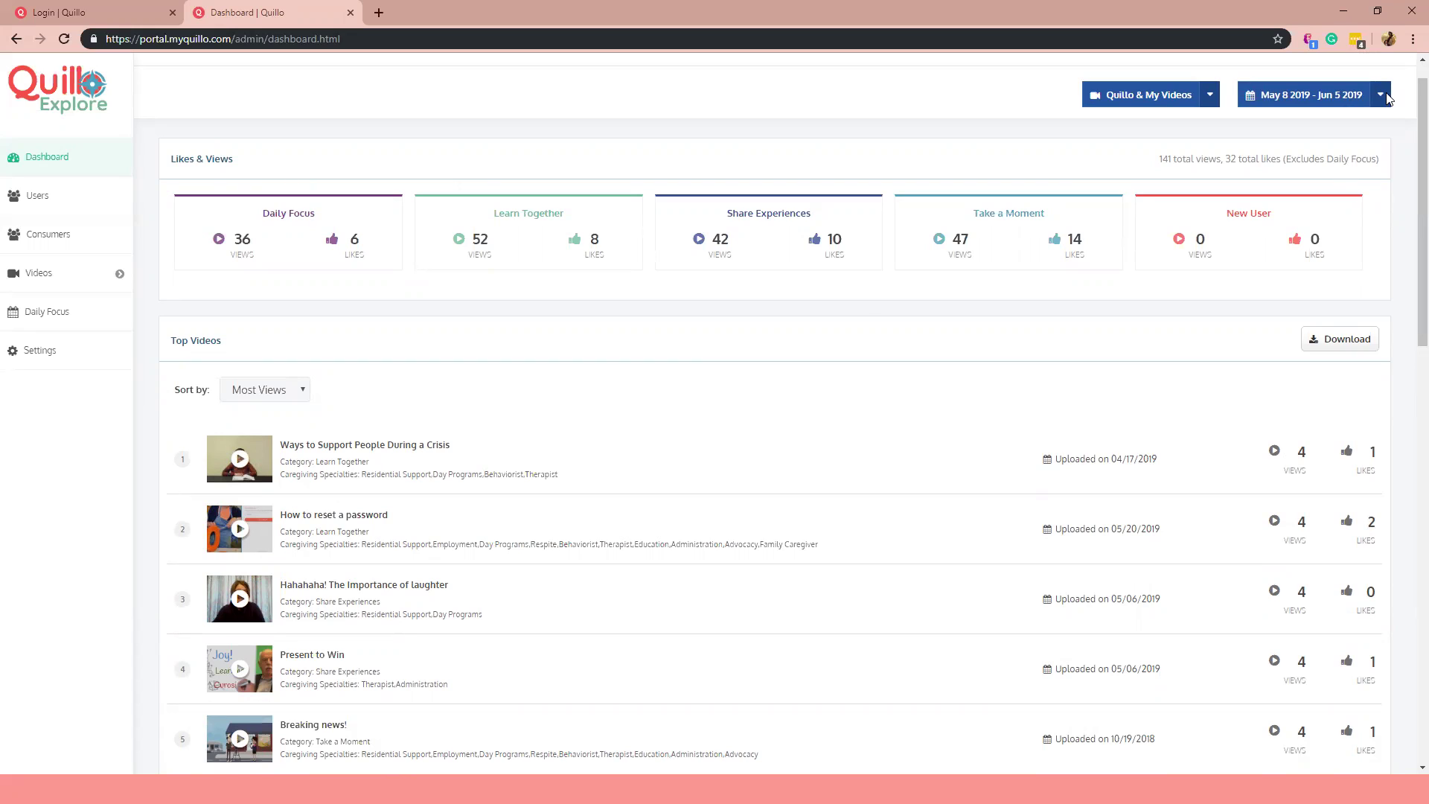
# - Apply a custom dashboard date range from 04/27/2019 to 05/09/2019 and look over the statistics for it
pyautogui.click(1381, 95)
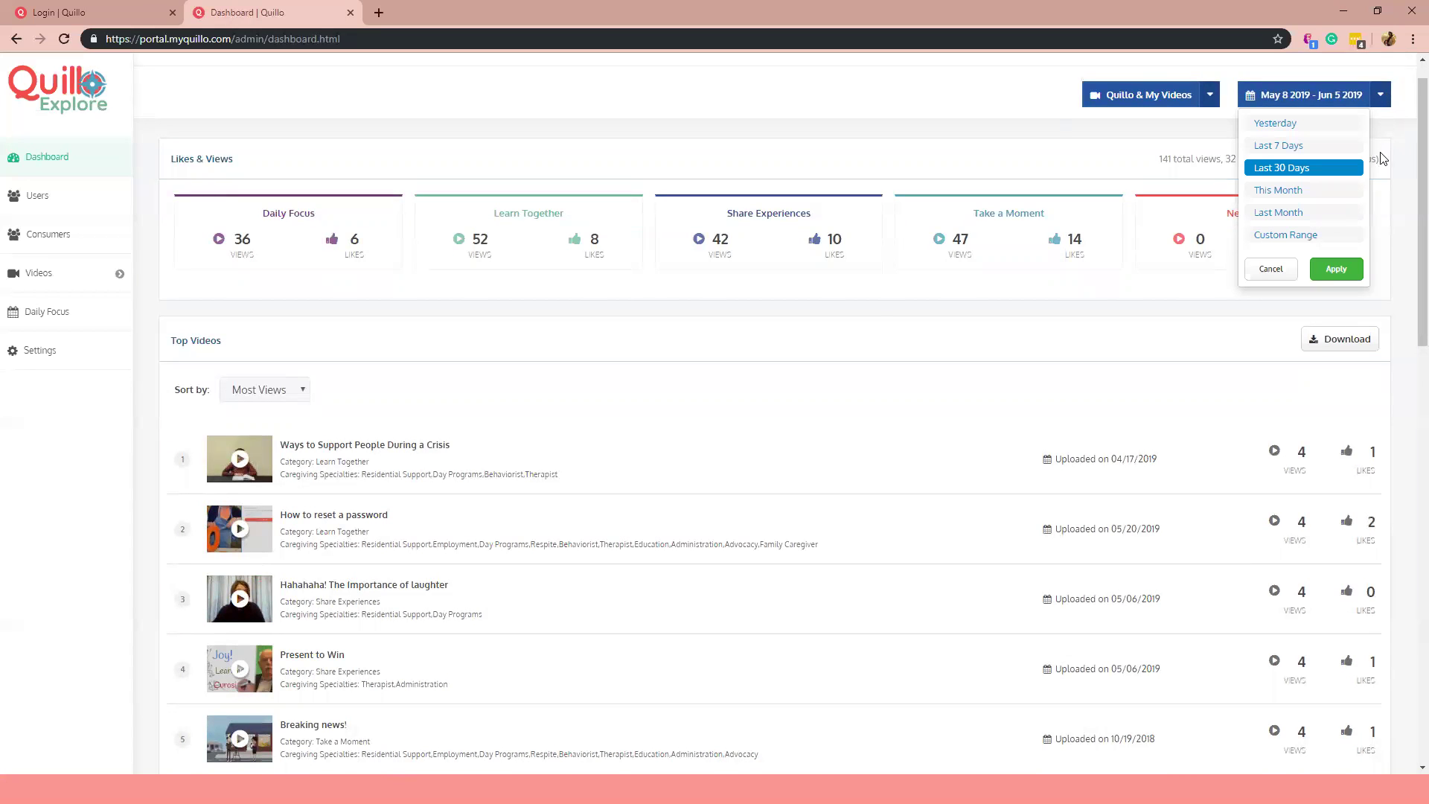
pyautogui.click(1310, 234)
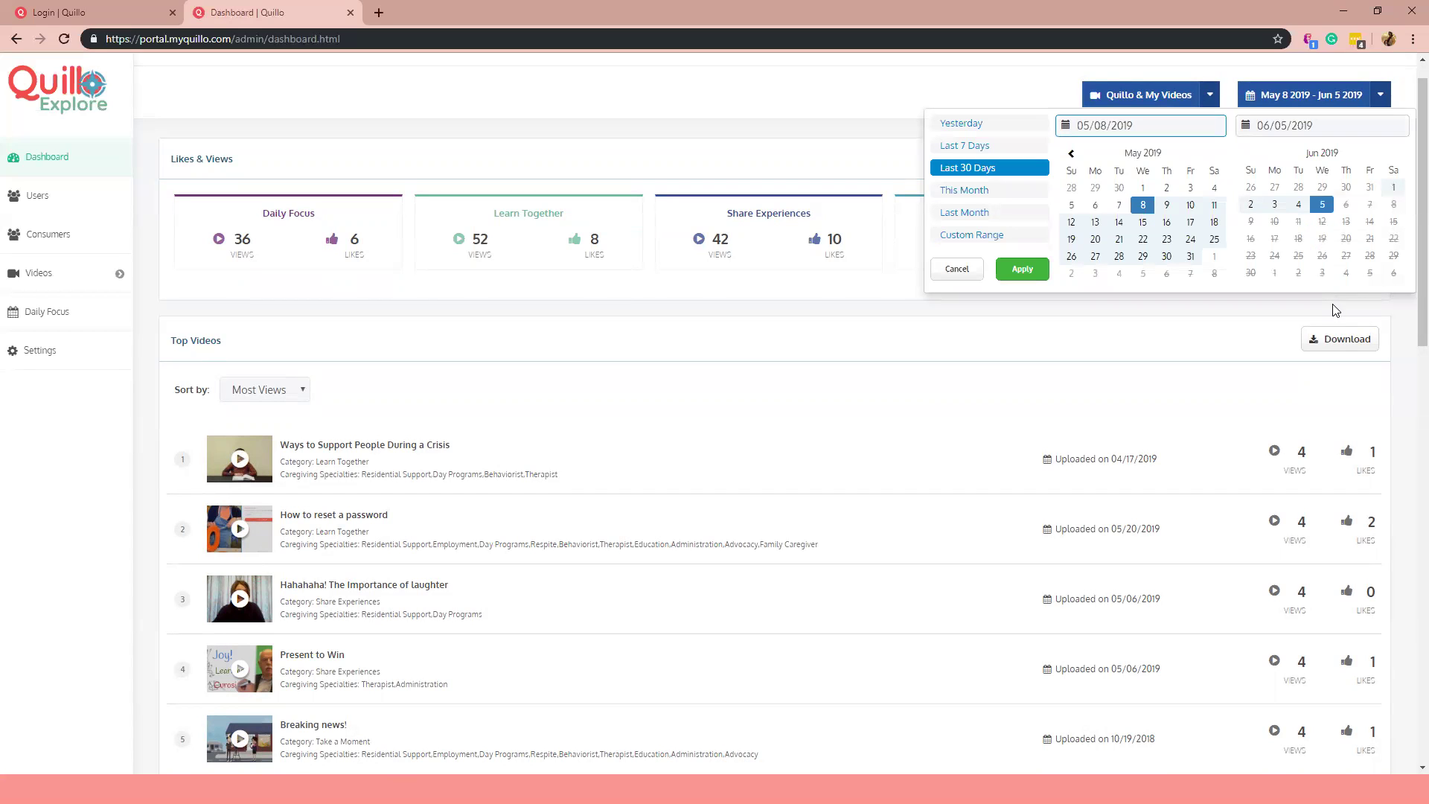
pyautogui.click(1071, 154)
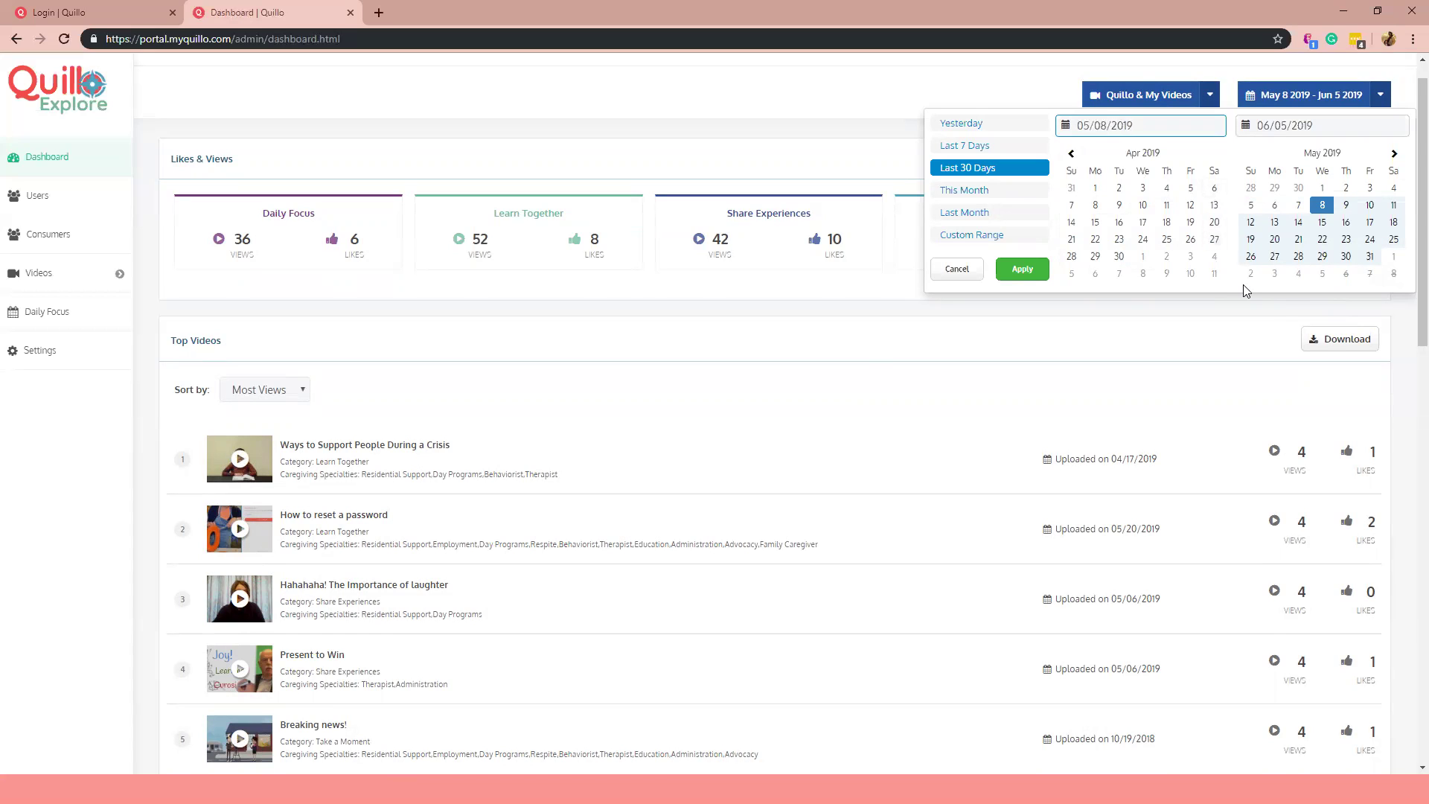
pyautogui.click(1214, 239)
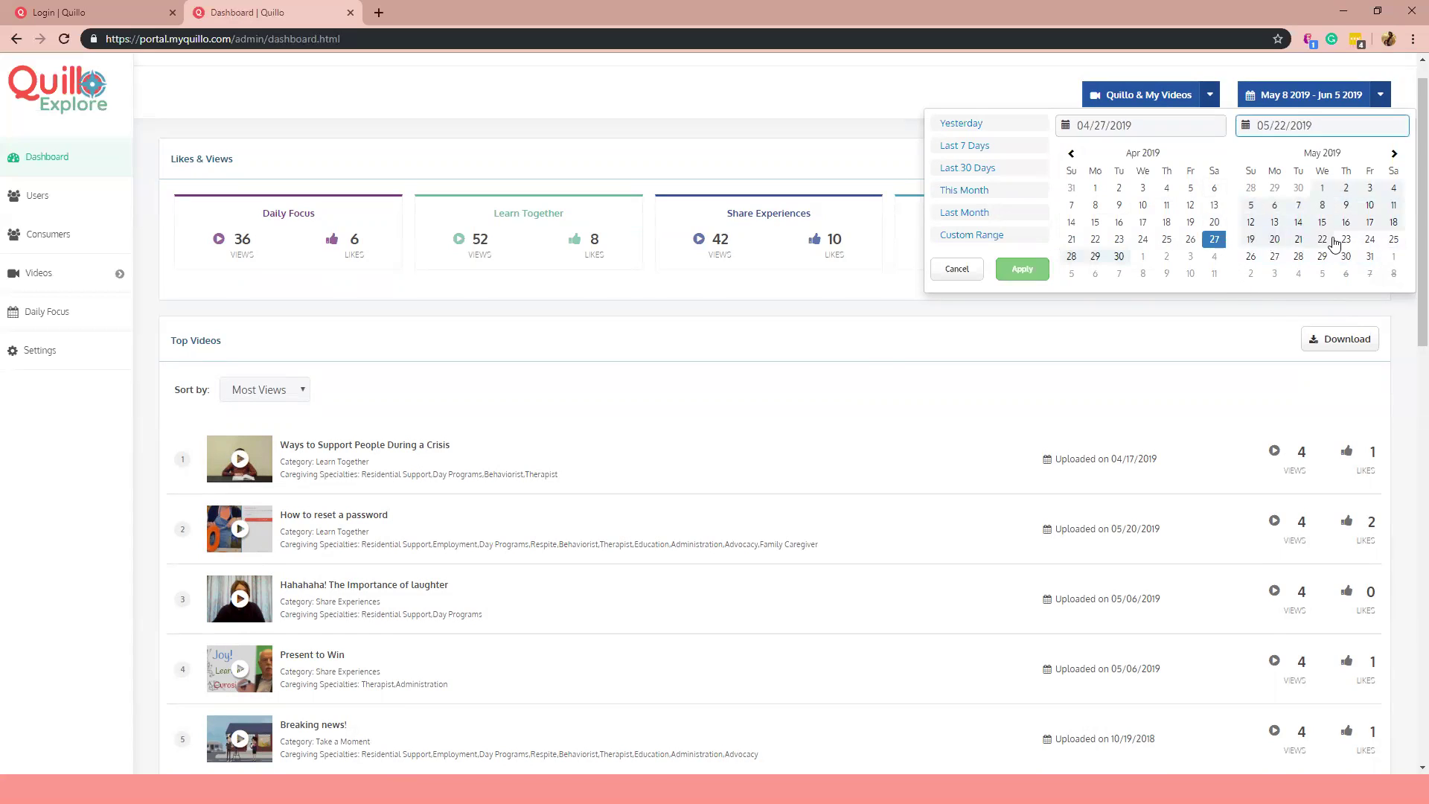
pyautogui.click(1344, 209)
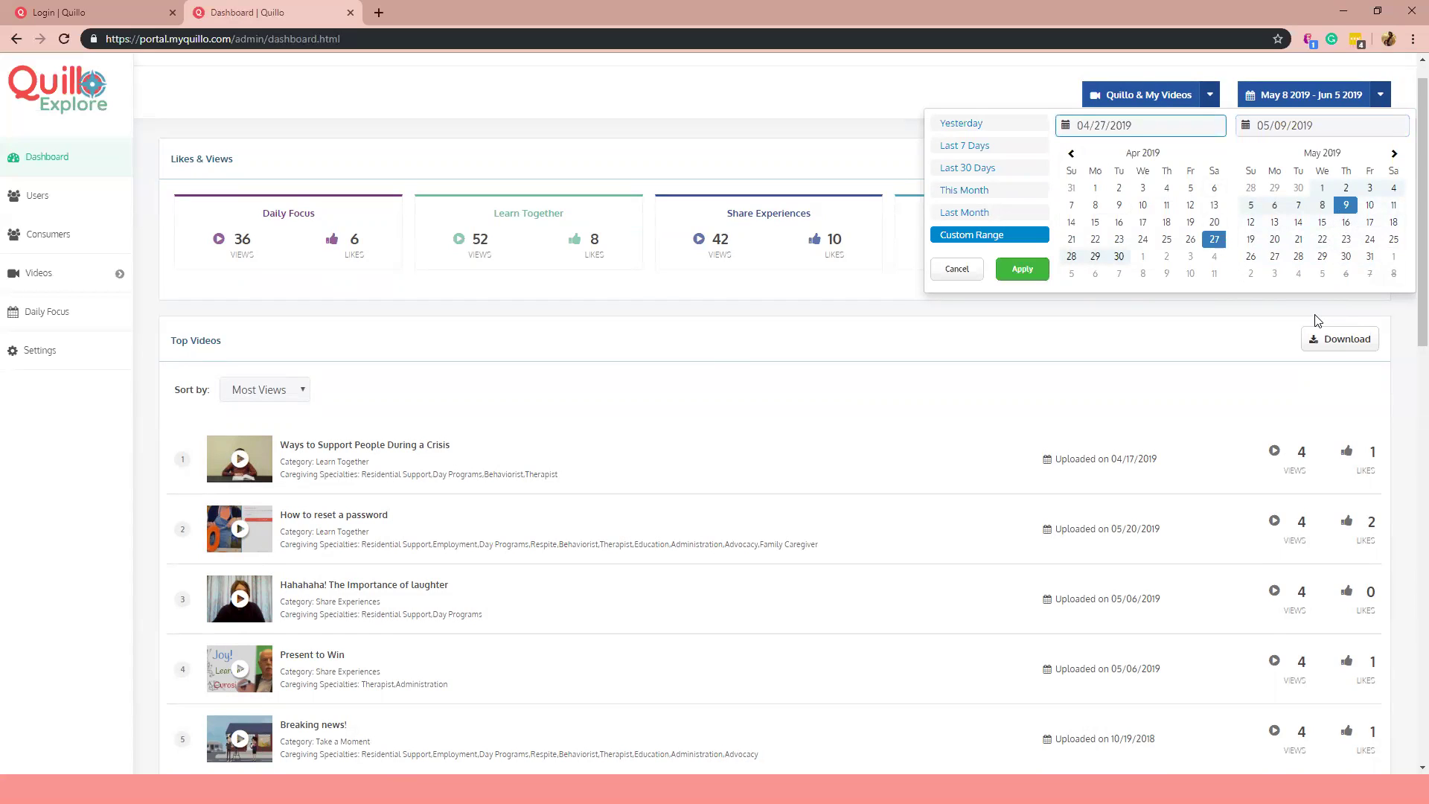
pyautogui.click(1030, 273)
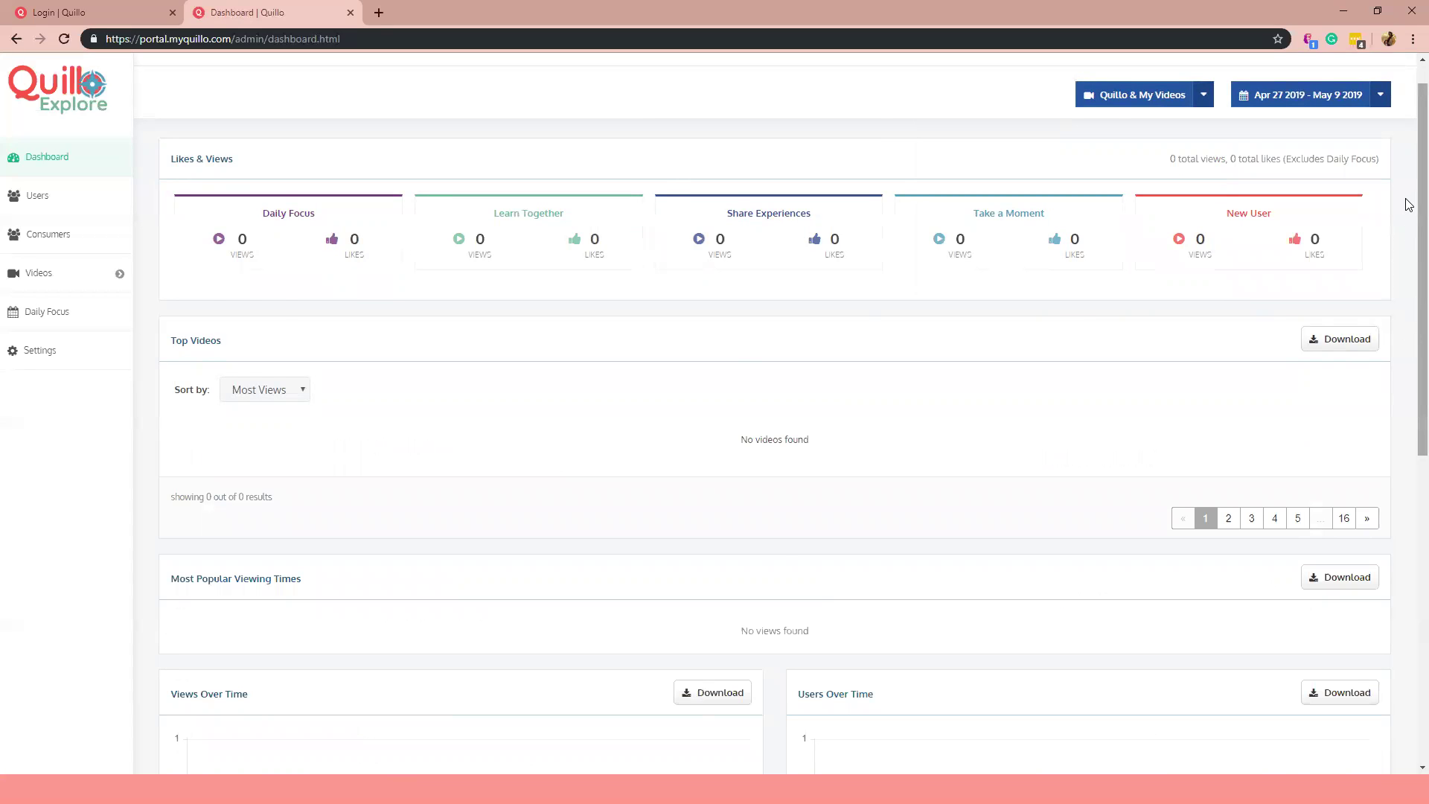
pyautogui.scroll(-2, 1408, 223)
pyautogui.scroll(3, 1409, 258)
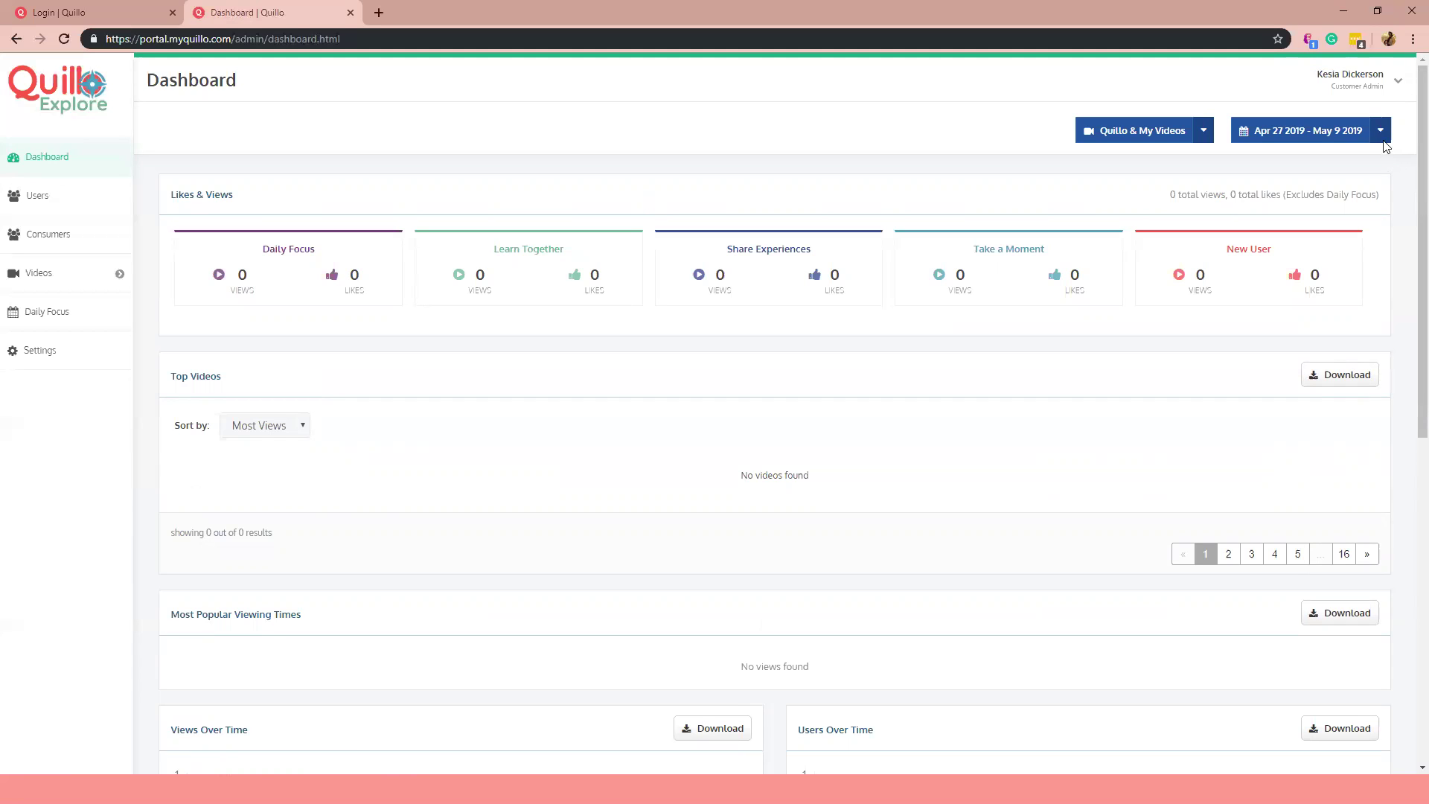
pyautogui.moveTo(1409, 127); pyautogui.dragTo(1409, 378)
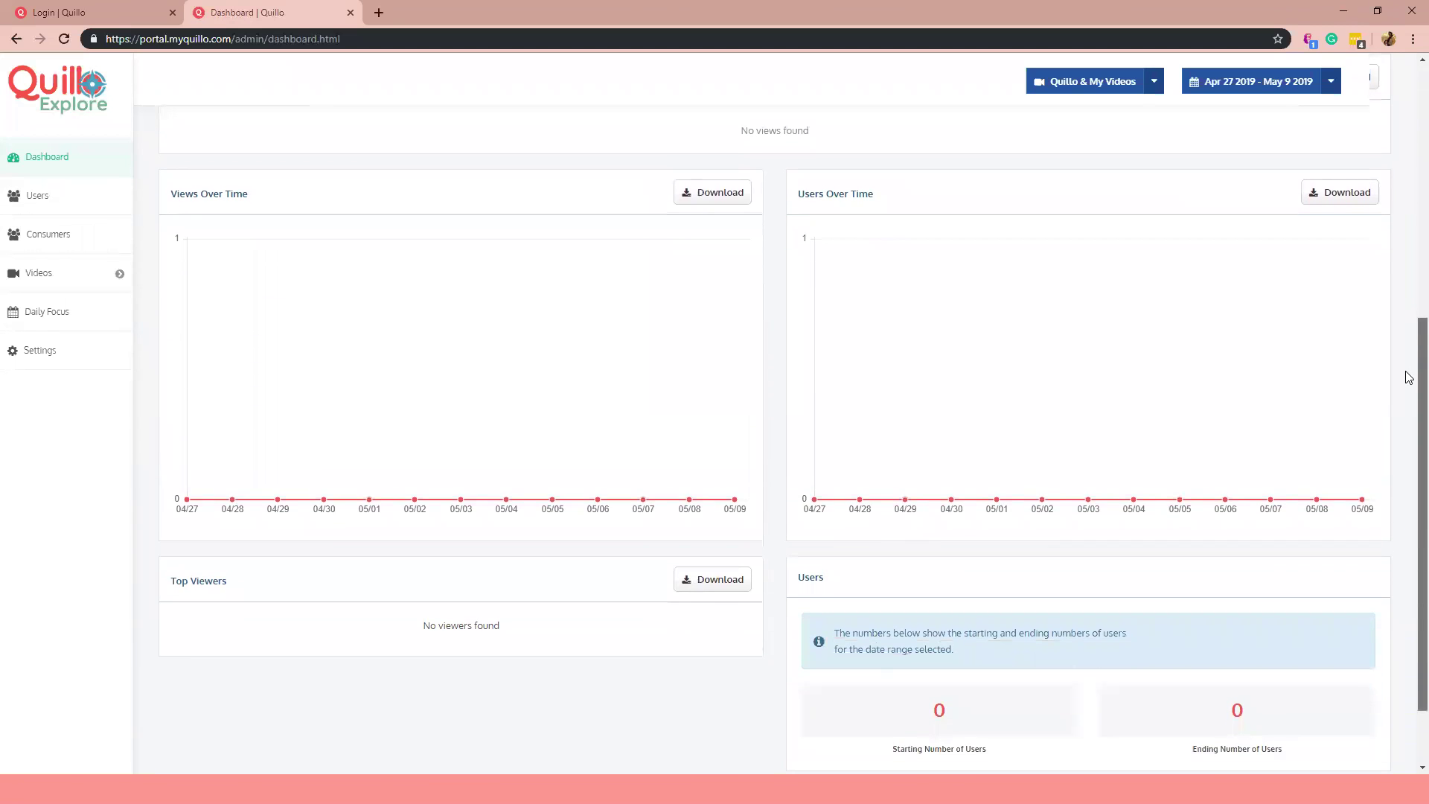
# - Set the dashboard date range to Last 30 Days and examine the charts for popular viewing times, views and users
pyautogui.click(1331, 81)
pyautogui.click(1240, 166)
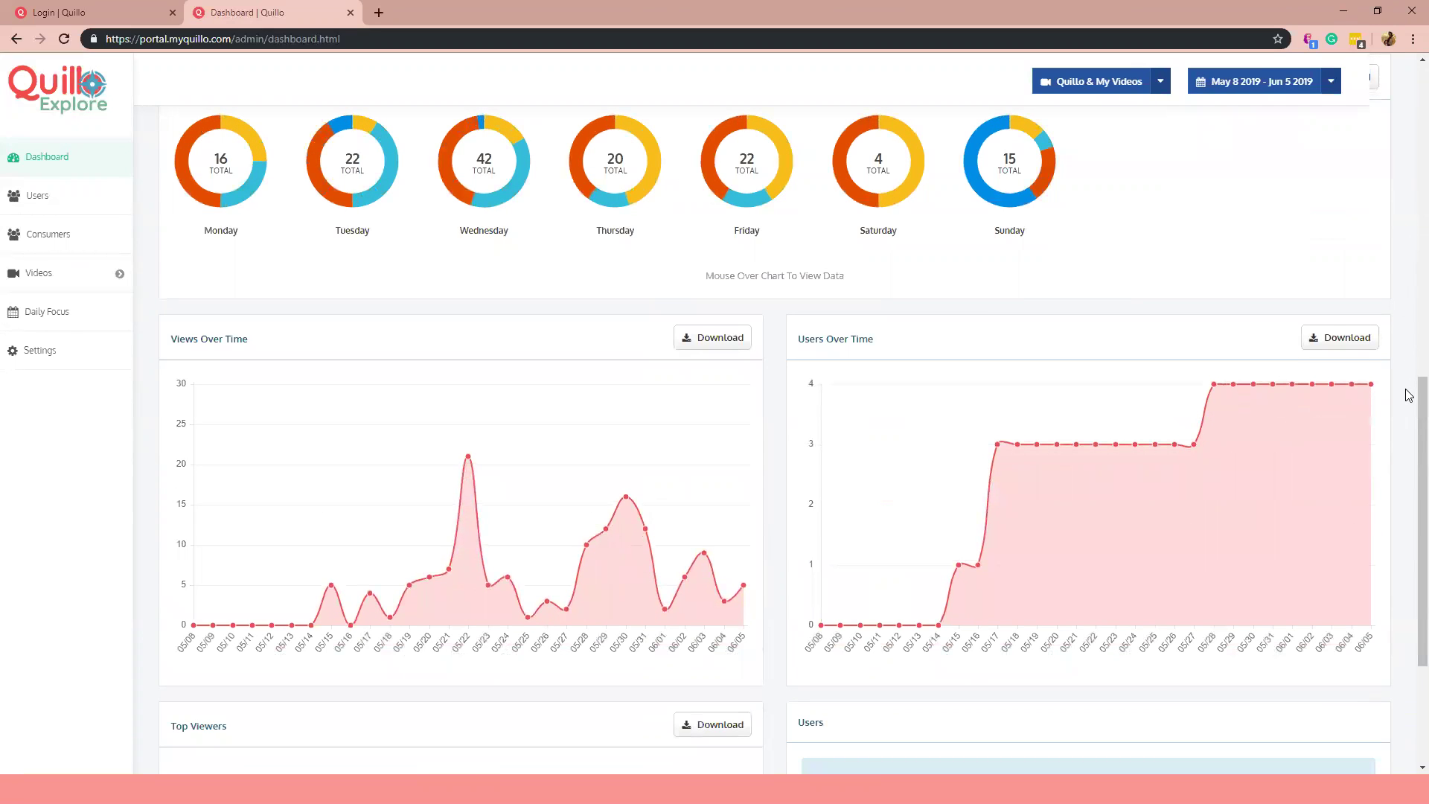
pyautogui.scroll(1, 1408, 394)
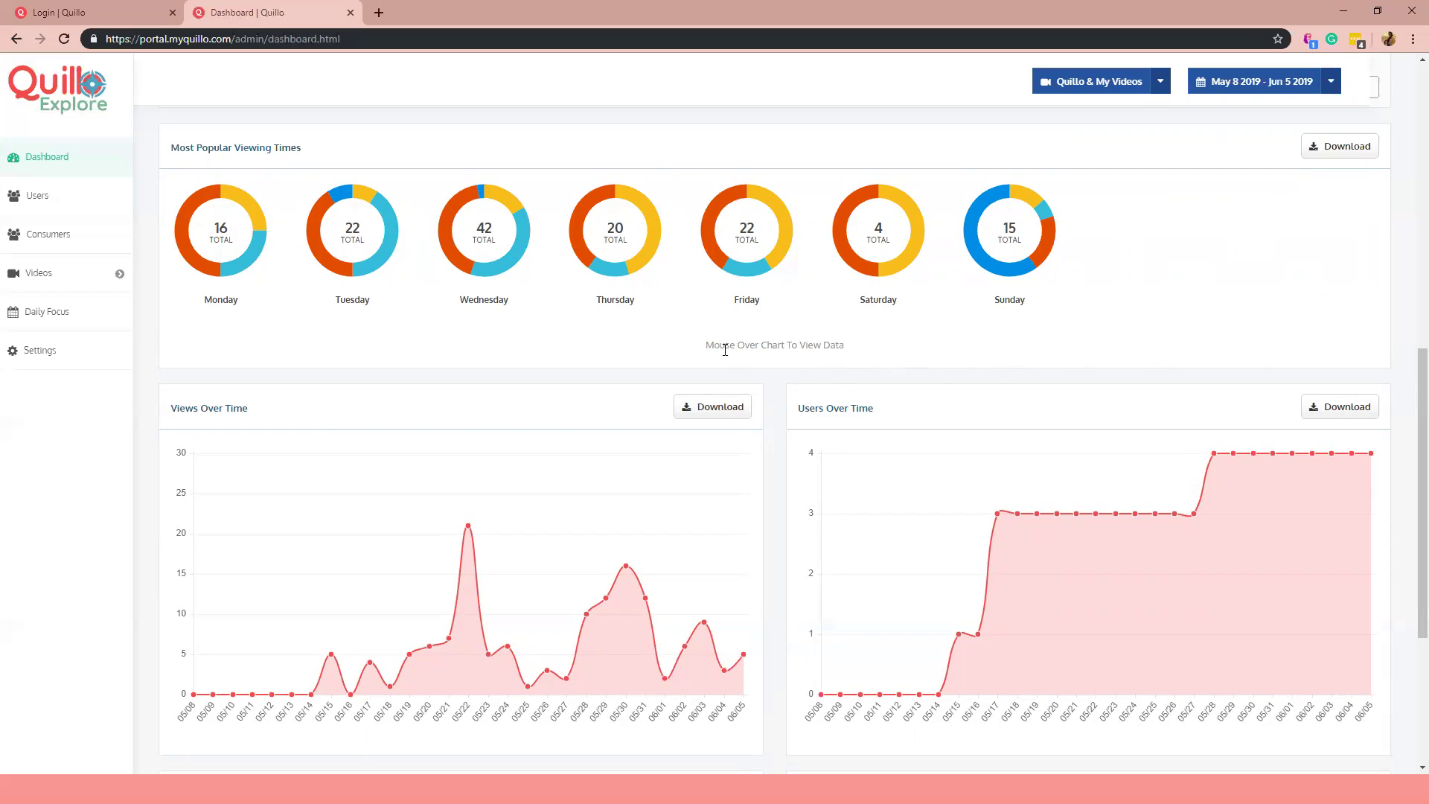
pyautogui.moveTo(452, 260)
pyautogui.moveTo(518, 261)
pyautogui.moveTo(507, 202)
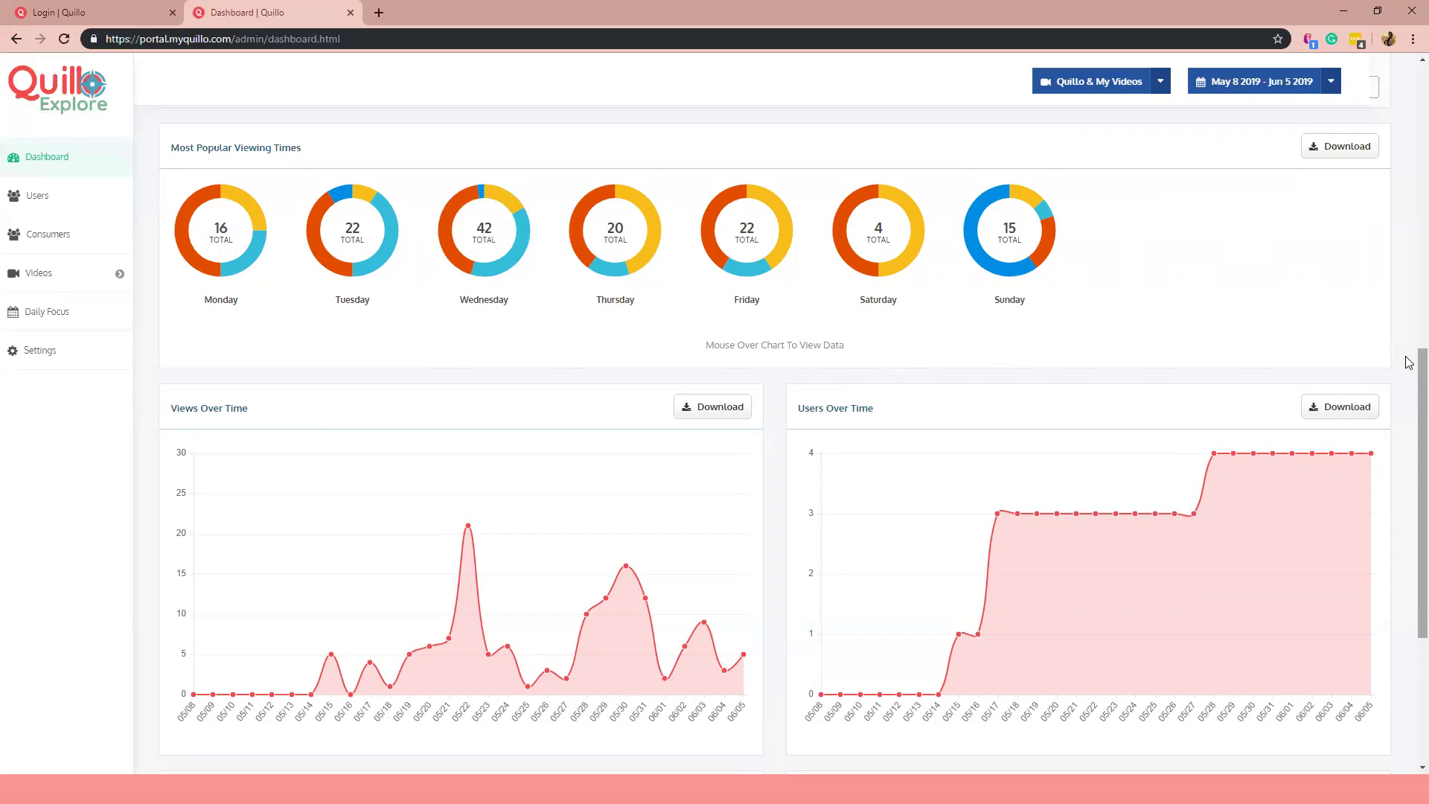
pyautogui.scroll(-1, 1409, 395)
pyautogui.scroll(-2, 1409, 394)
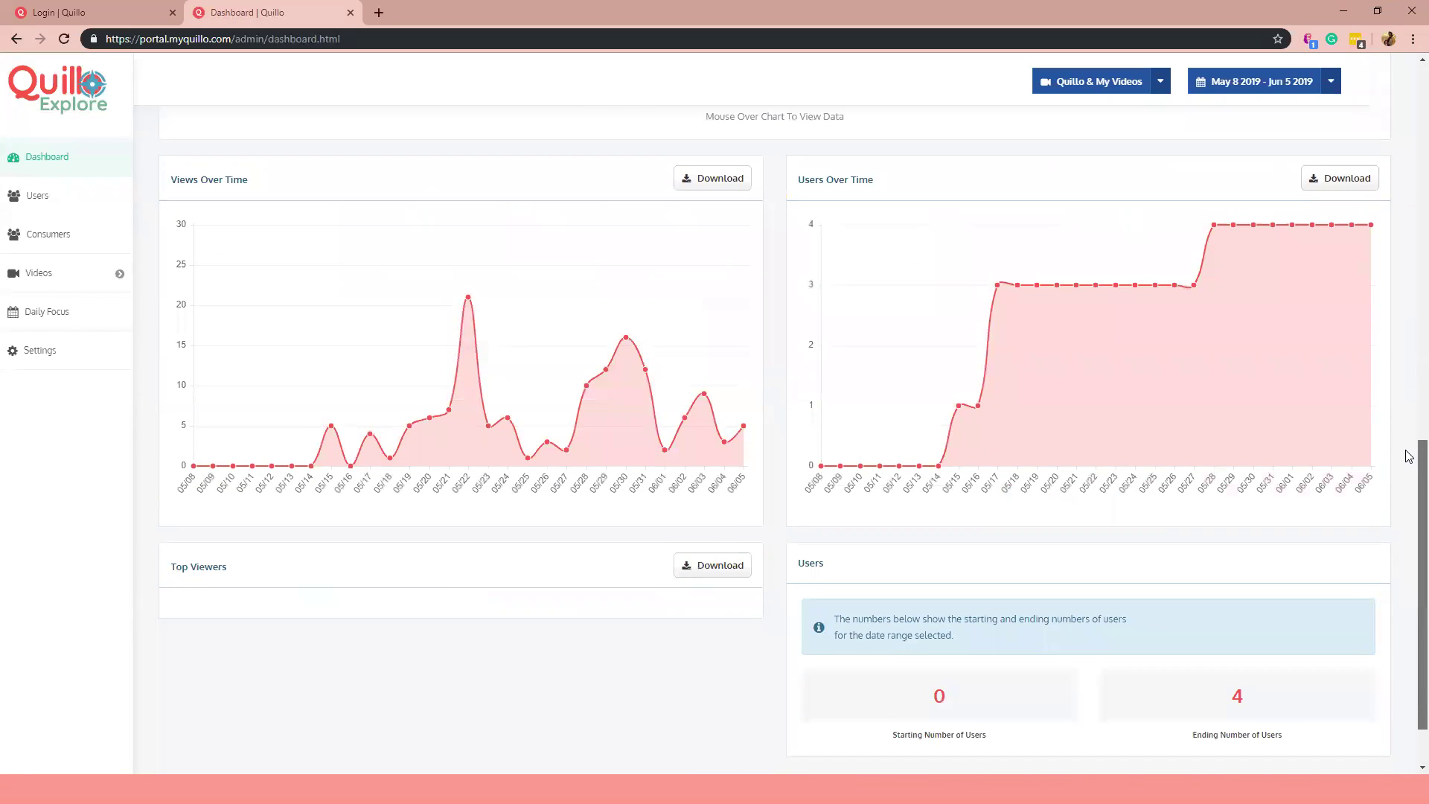